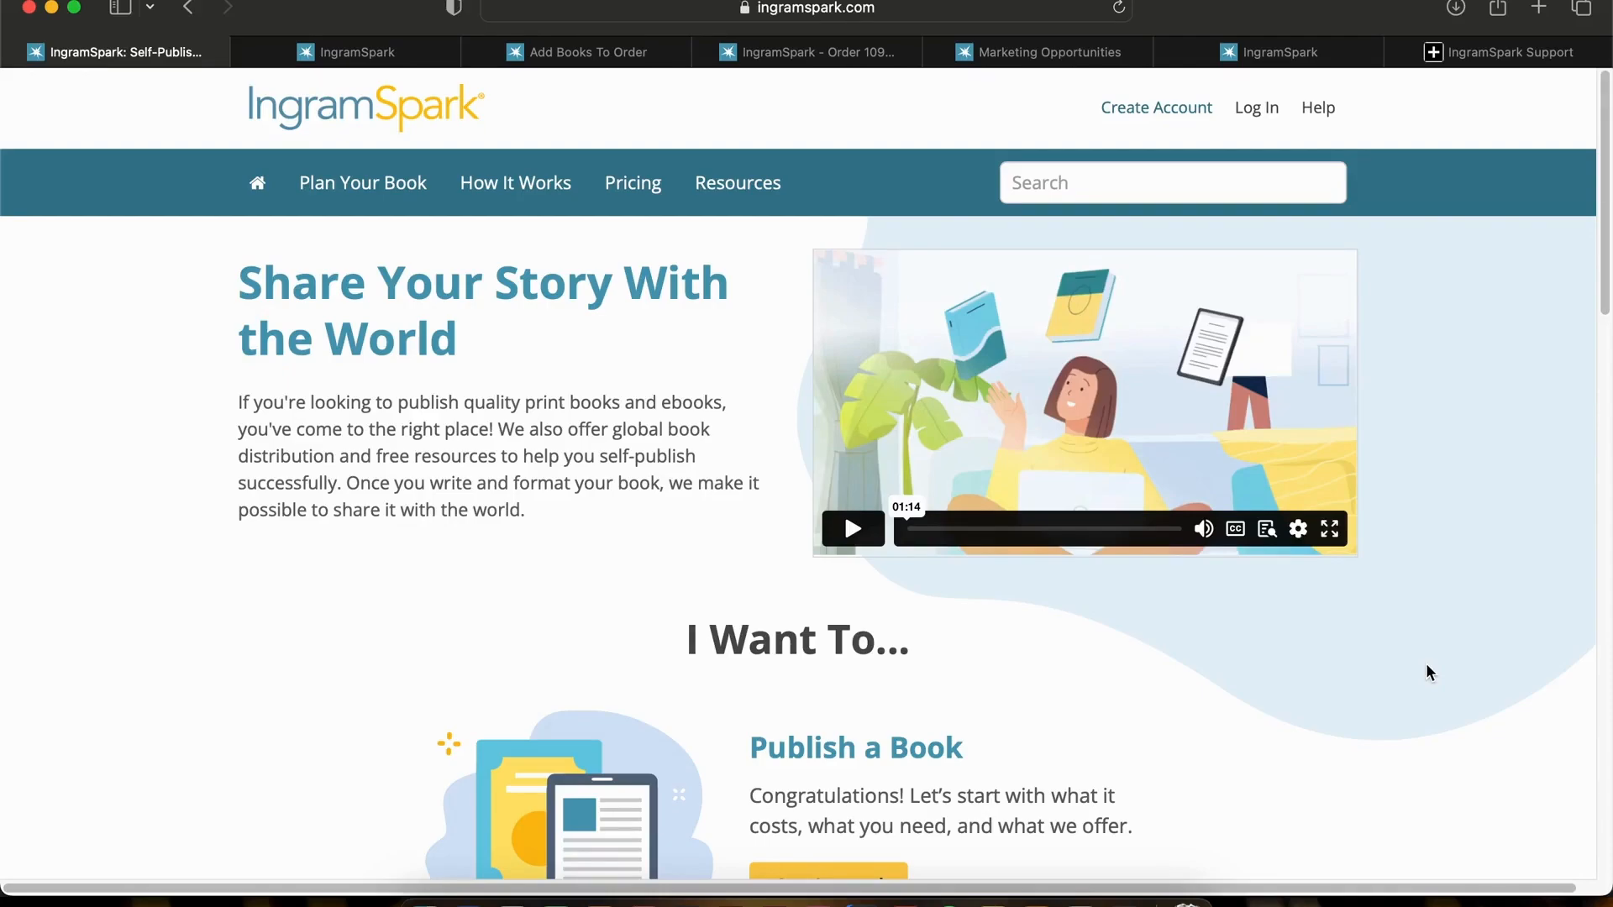
# Look through the IngramSpark public home page down to its quick links and back to its start.
pyautogui.scroll(-20, 1428, 672)
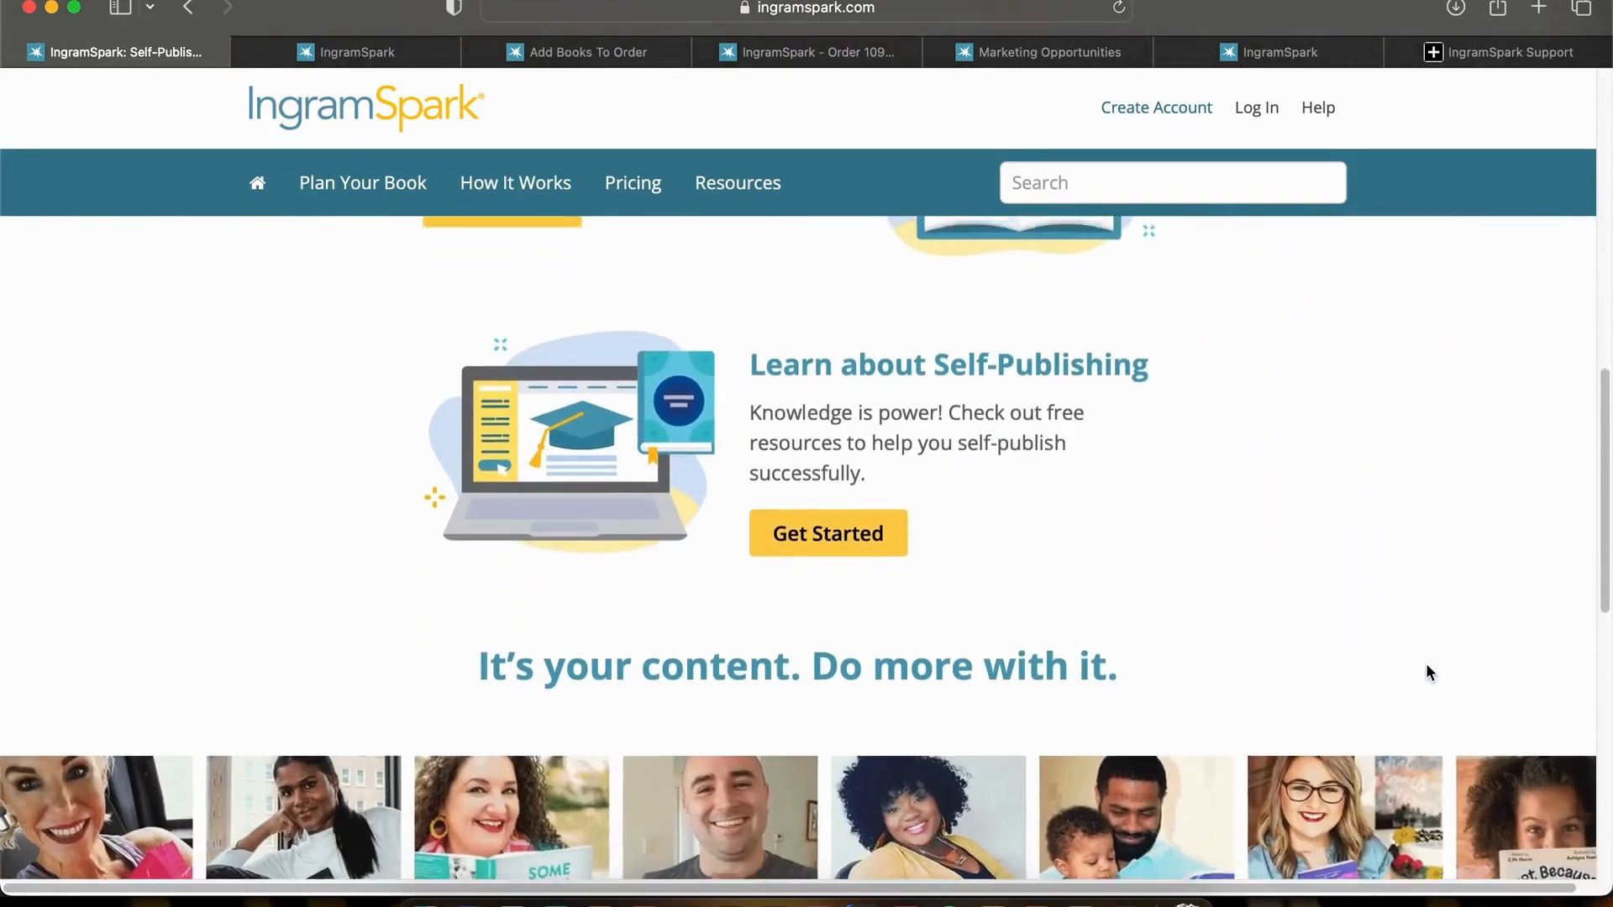
pyautogui.scroll(-15, 1427, 672)
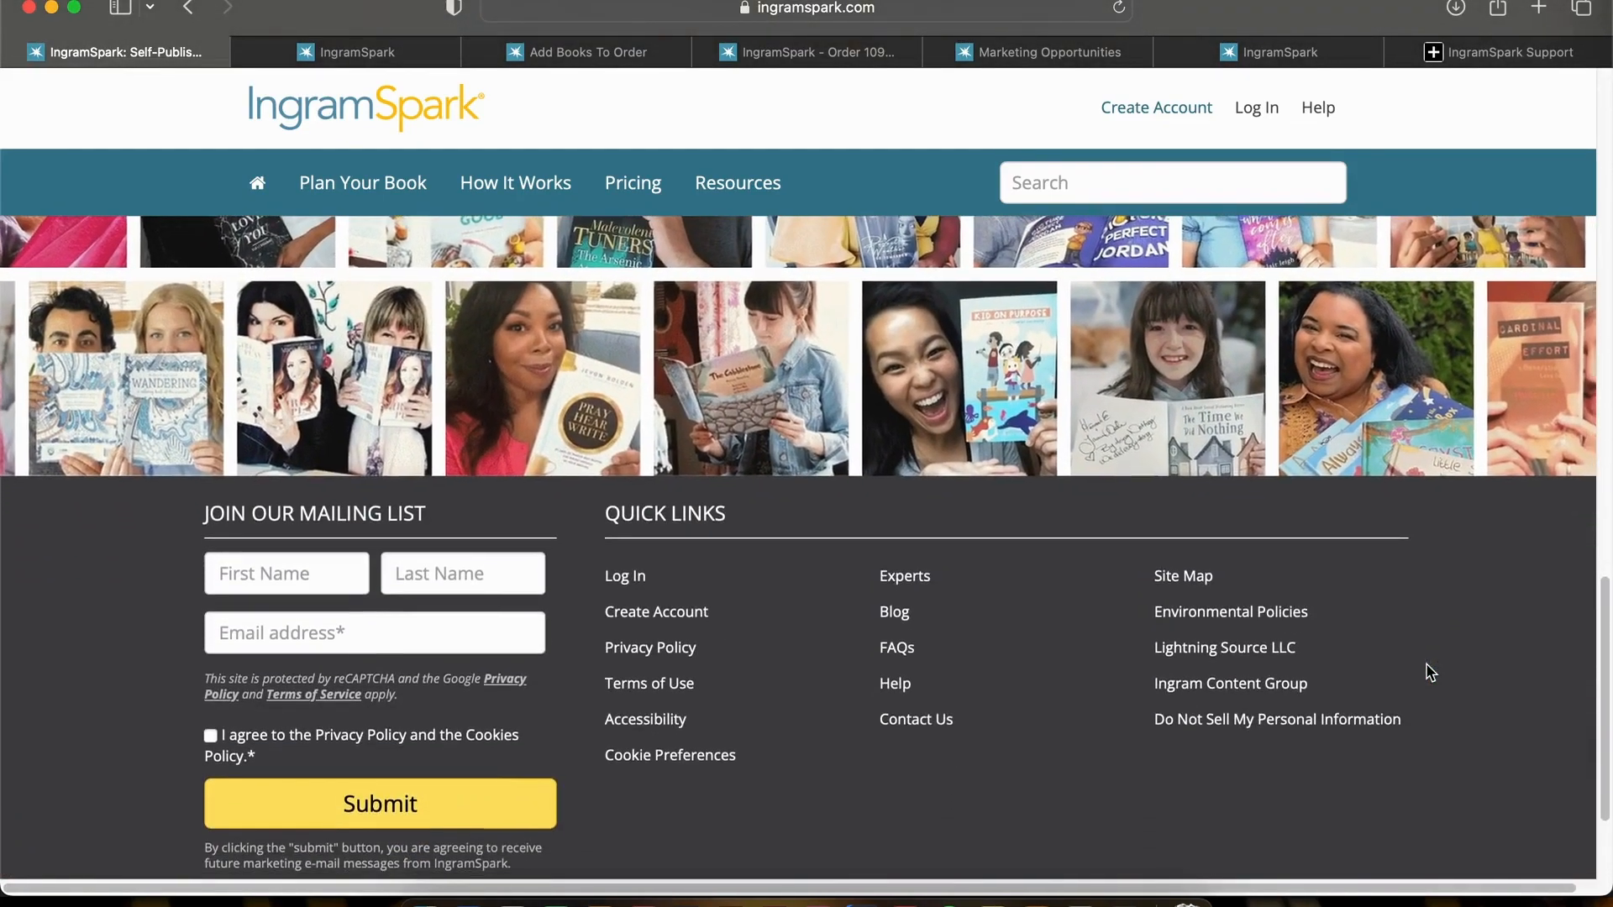
pyautogui.scroll(20, 1430, 672)
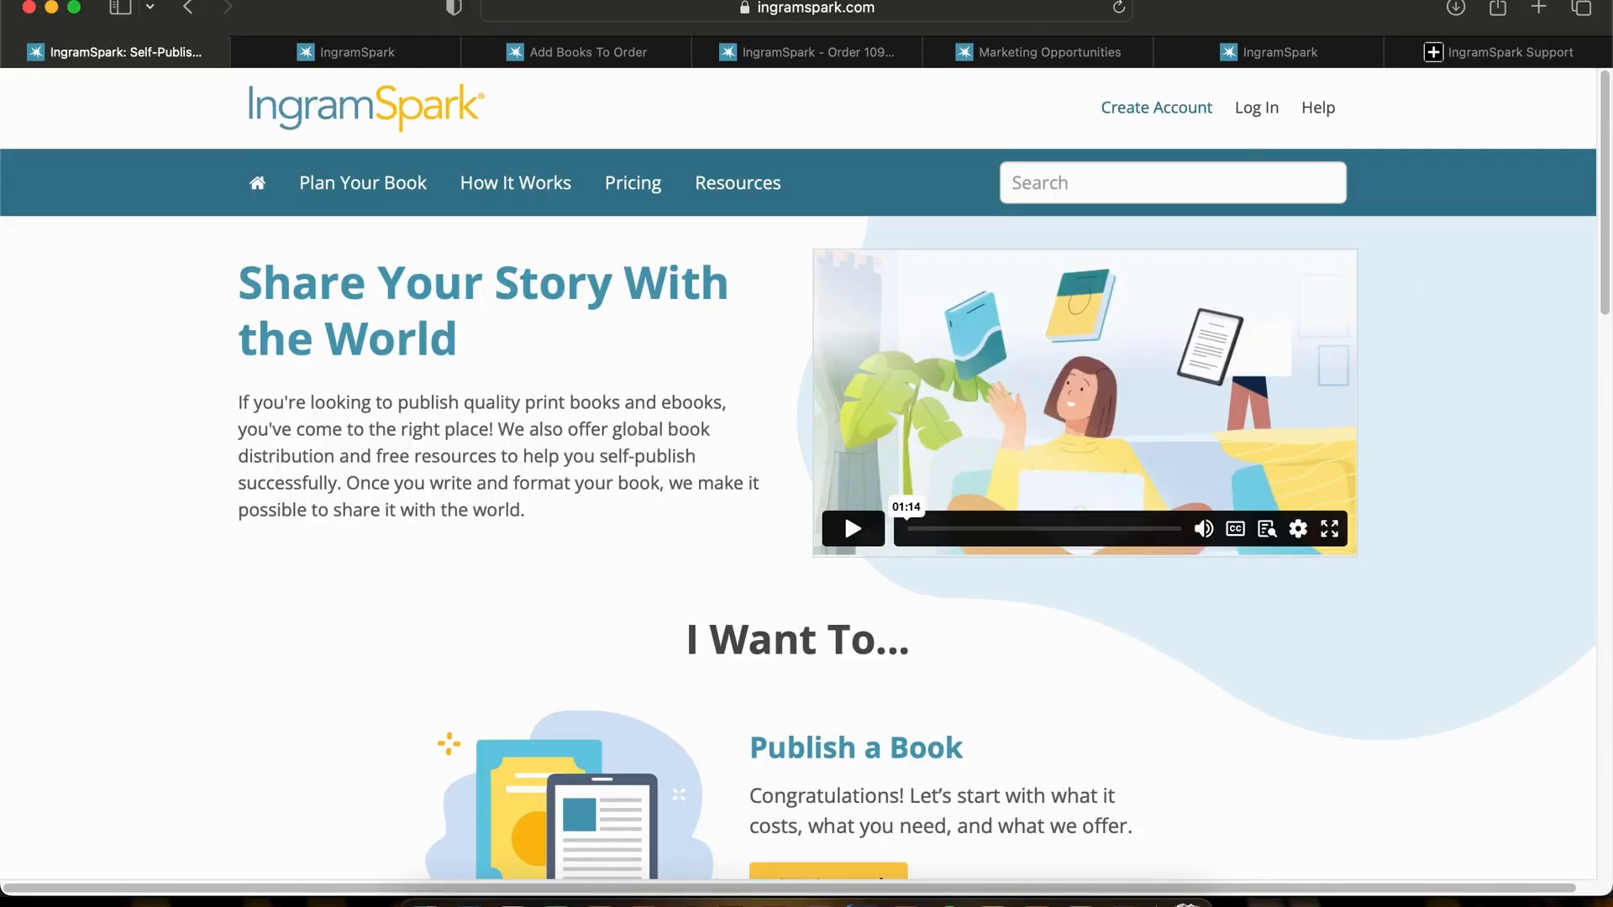
# Show the account's All Titles page and review the listed books with their status, format and publication dates.
pyautogui.click(411, 58)
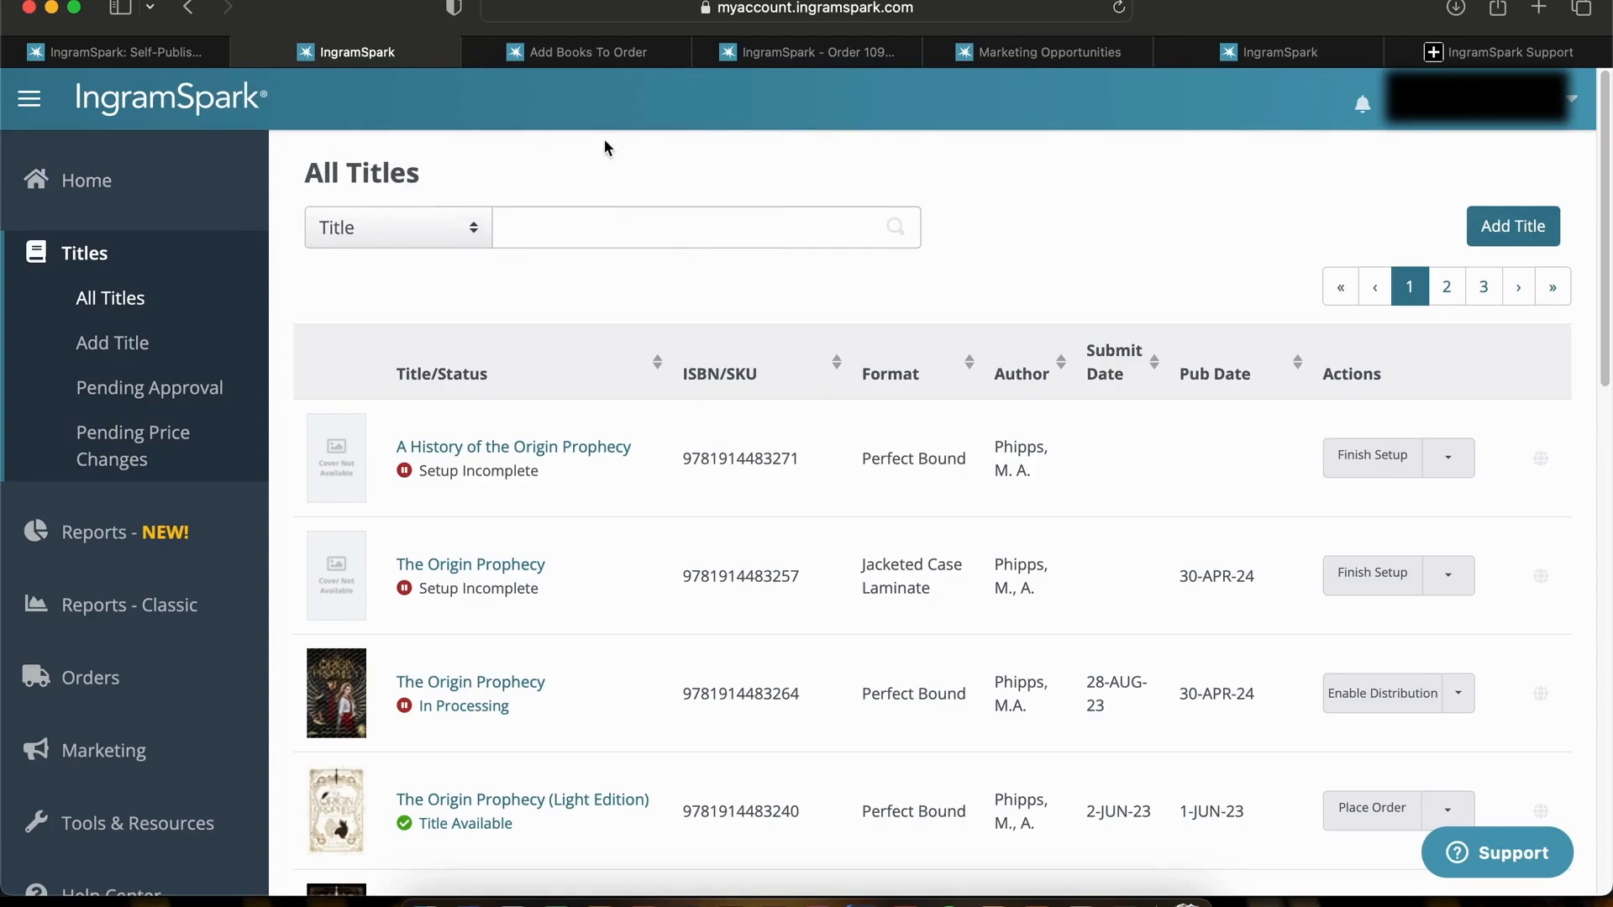
pyautogui.scroll(-5, 875, 198)
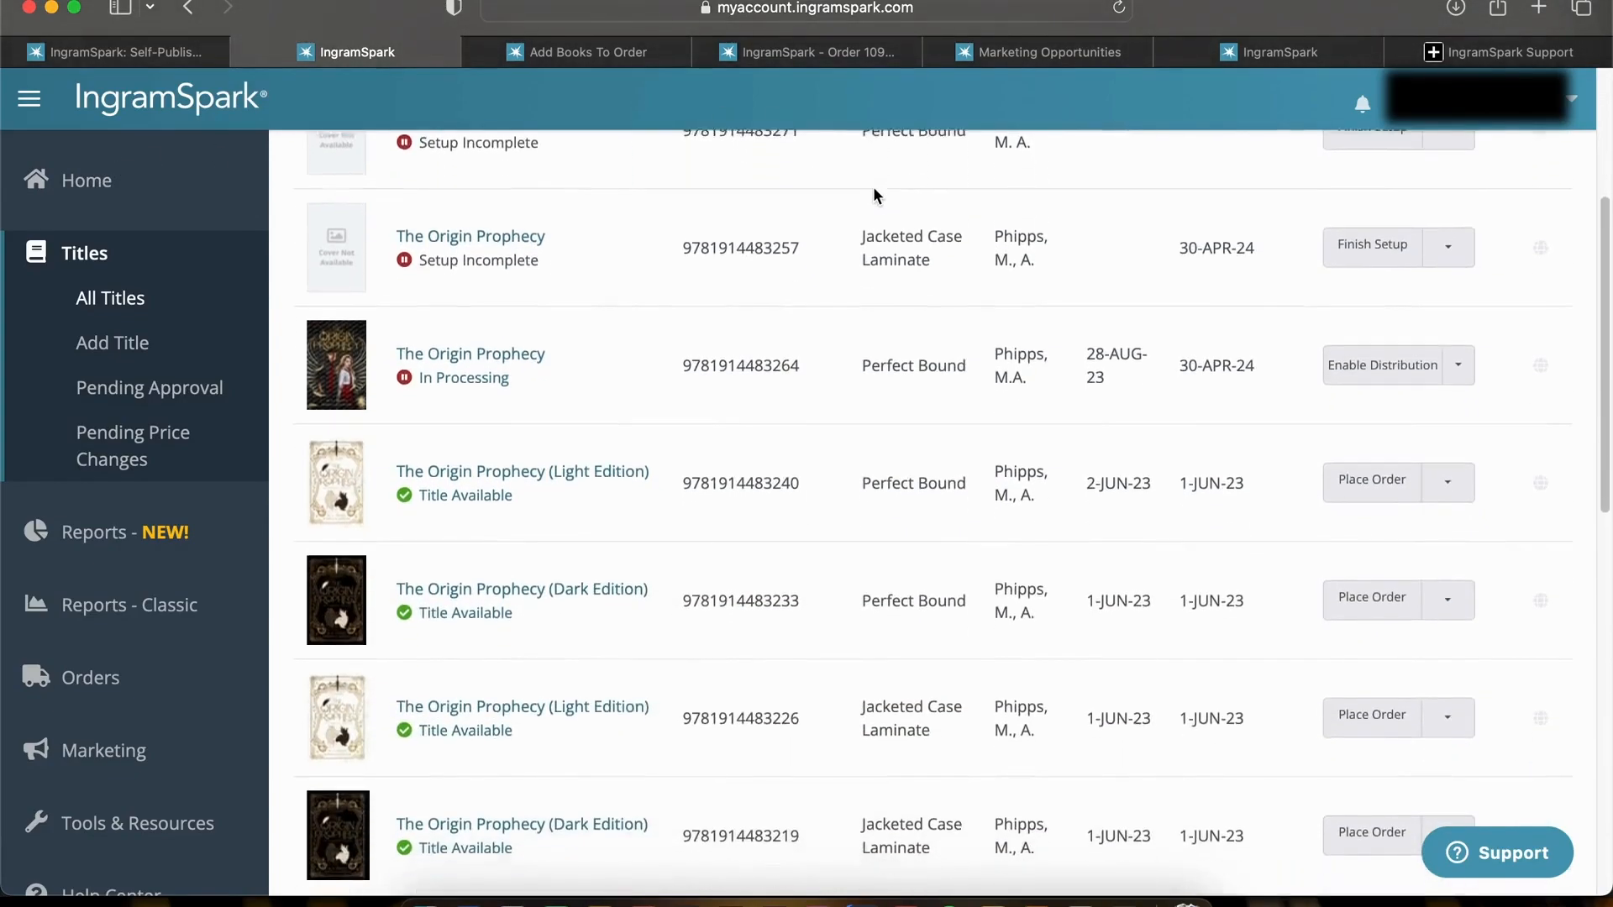
pyautogui.scroll(-8, 874, 187)
pyautogui.scroll(15, 1202, 166)
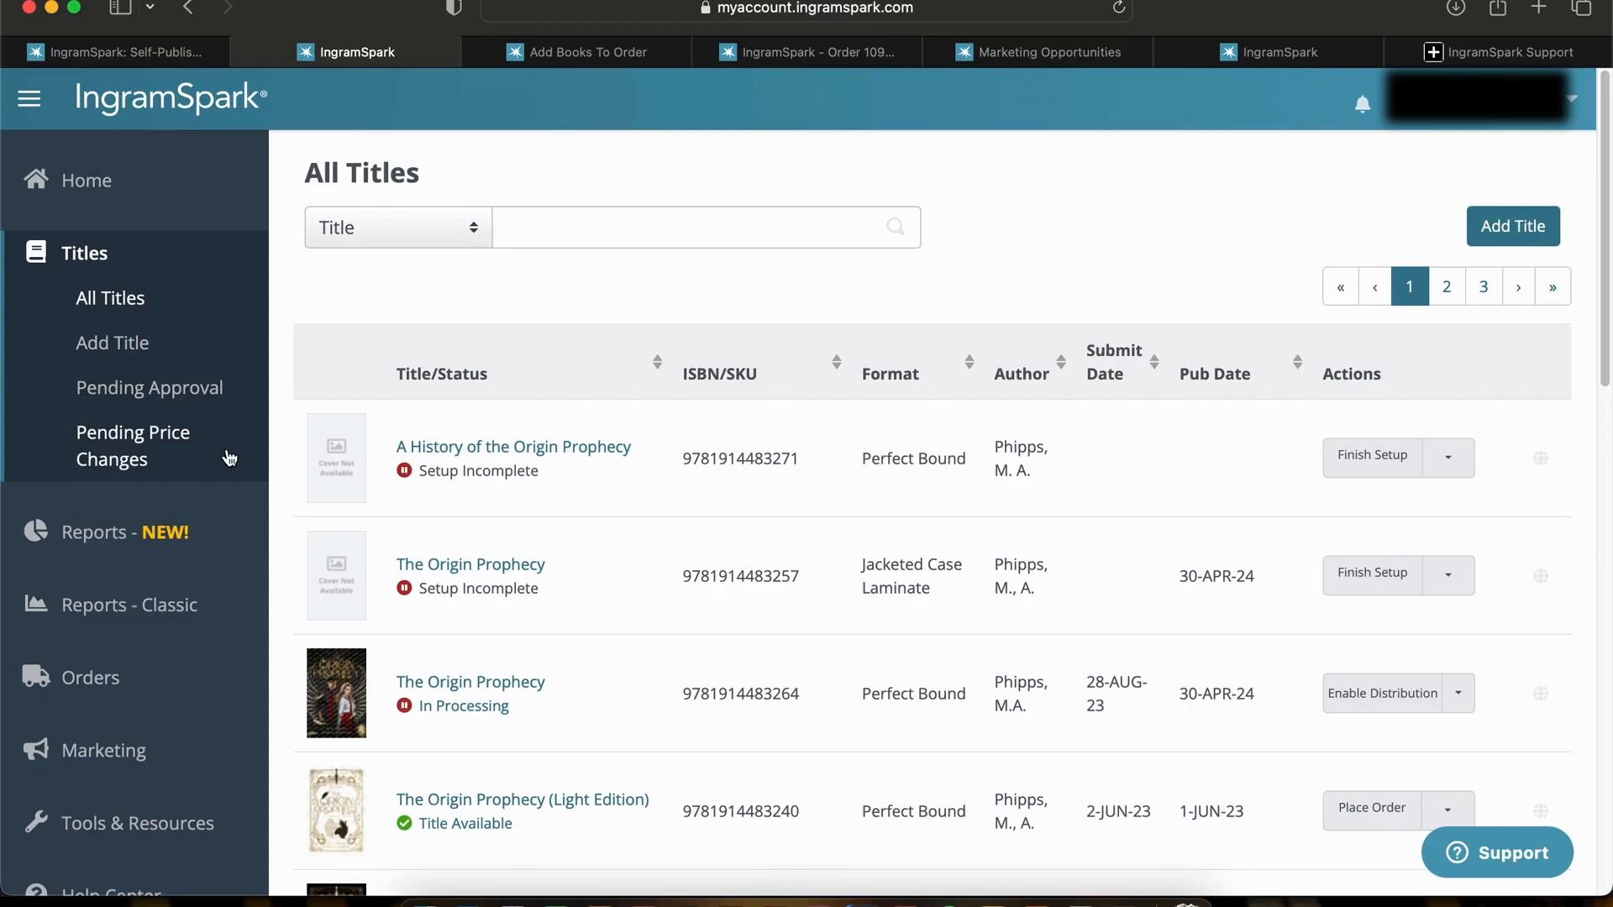
pyautogui.scroll(-1, 229, 457)
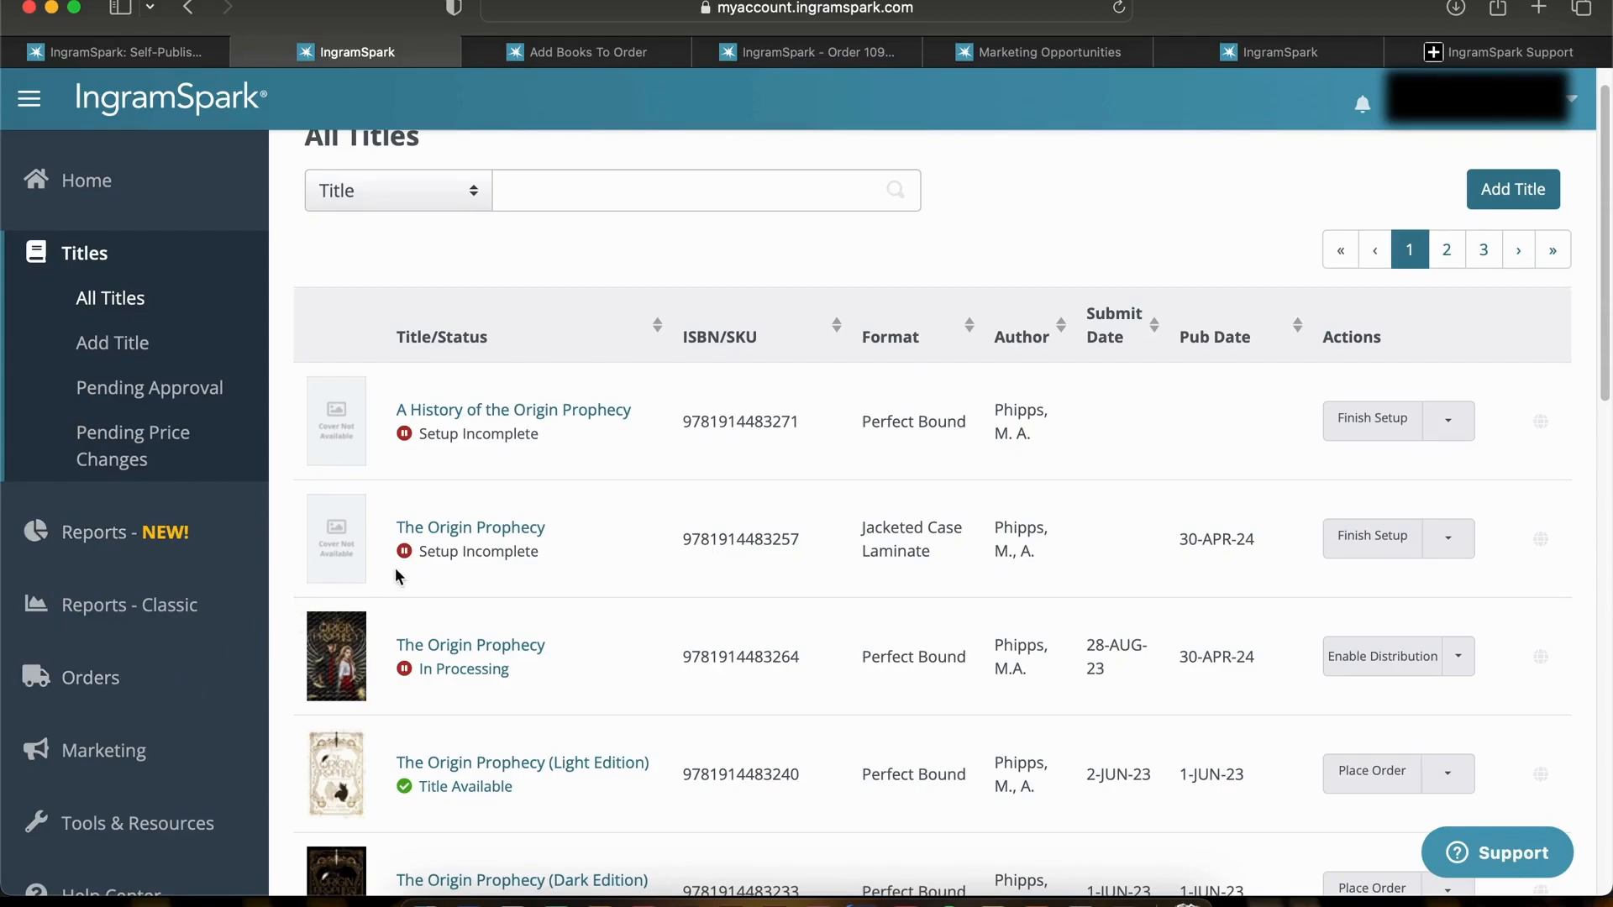
pyautogui.scroll(-4, 395, 567)
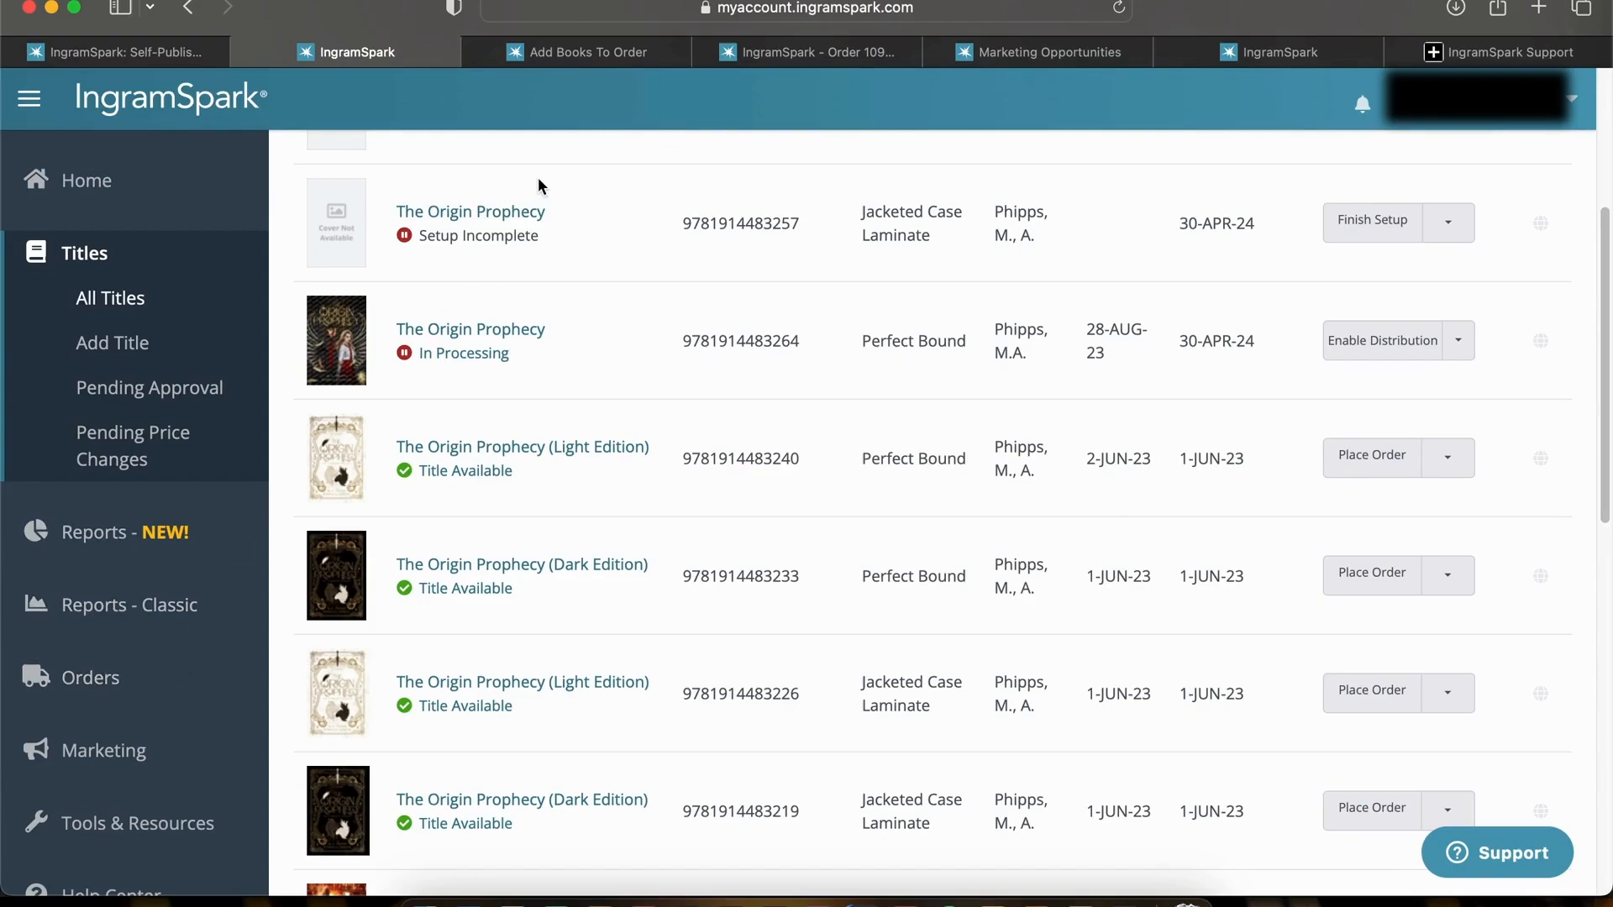
# Show the Add Books To Order page and review its search fields and the titles available for ordering.
pyautogui.click(592, 57)
pyautogui.scroll(-10, 890, 225)
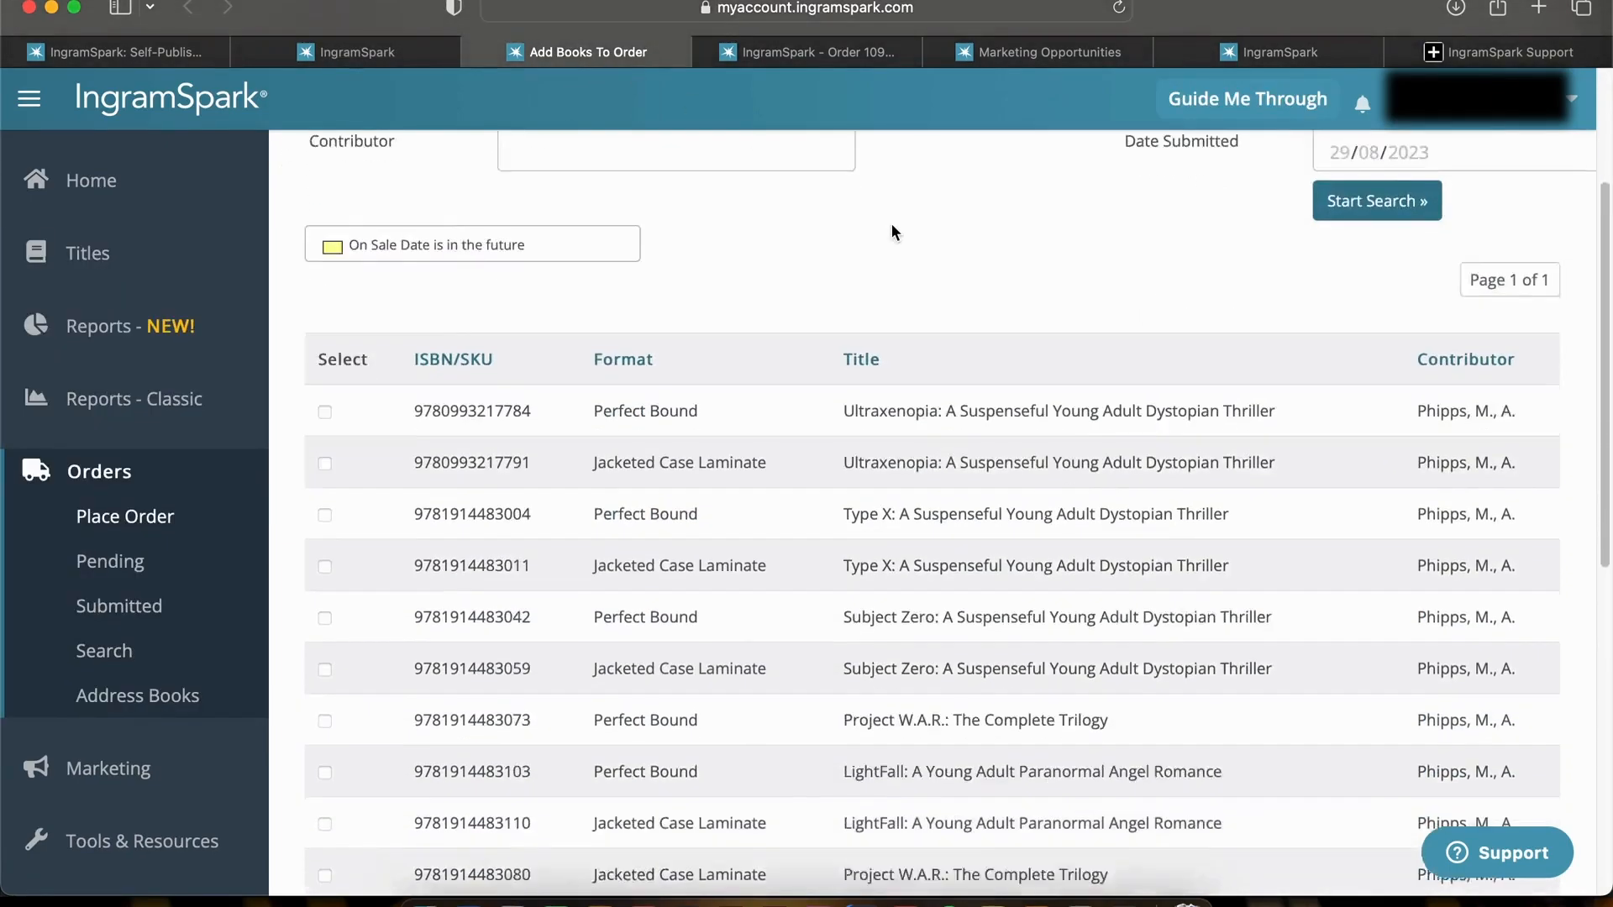
pyautogui.scroll(10, 892, 229)
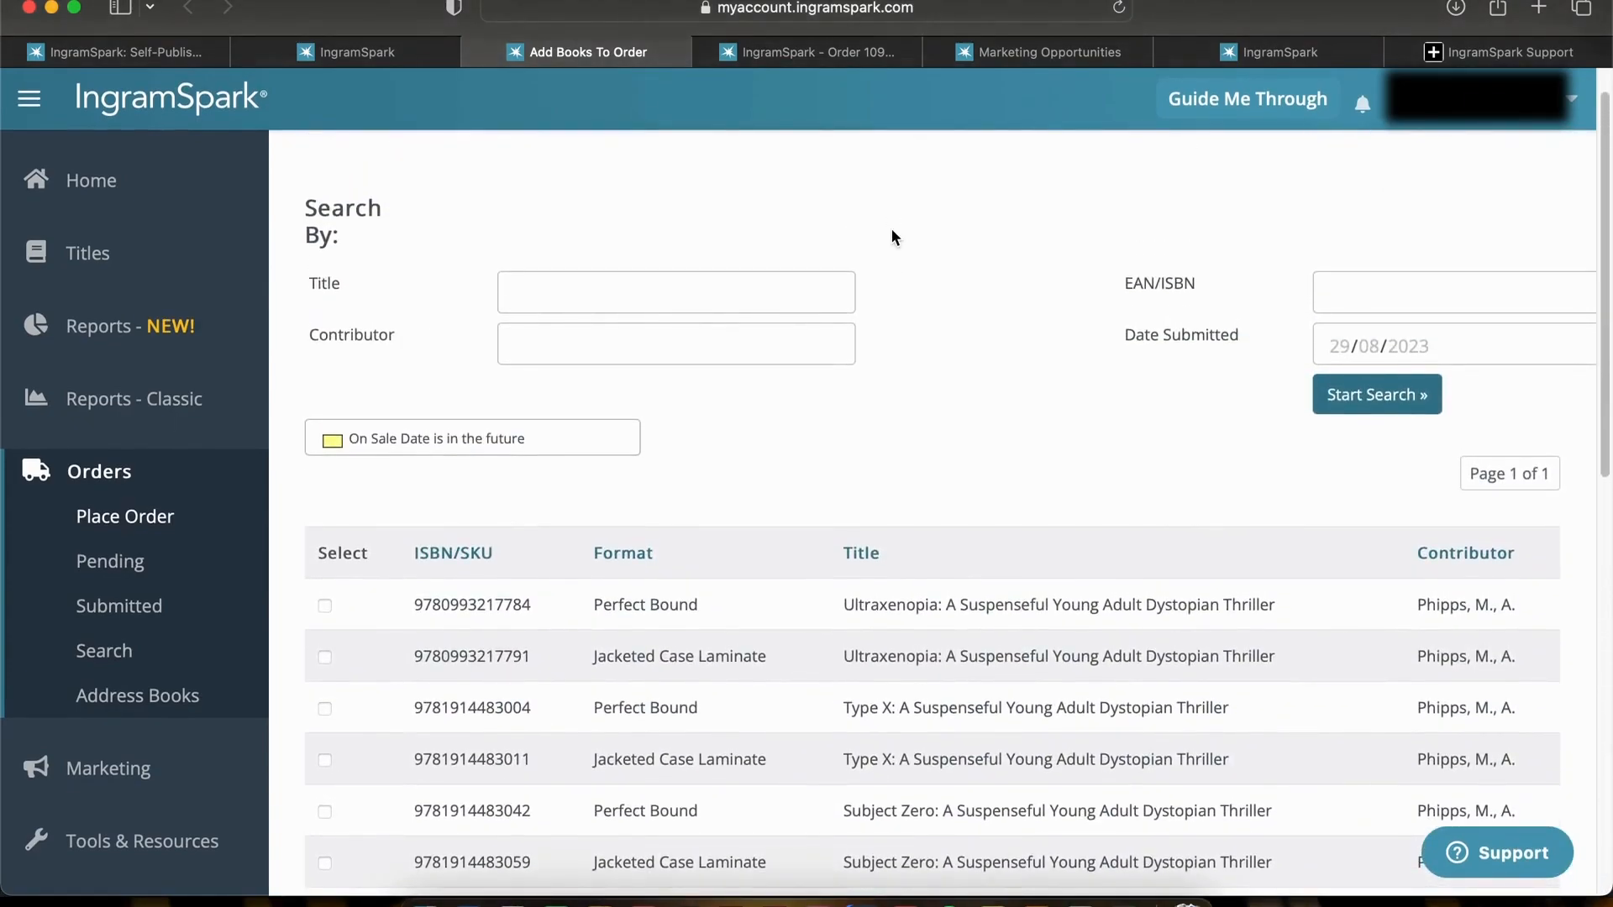
pyautogui.scroll(-3, 890, 228)
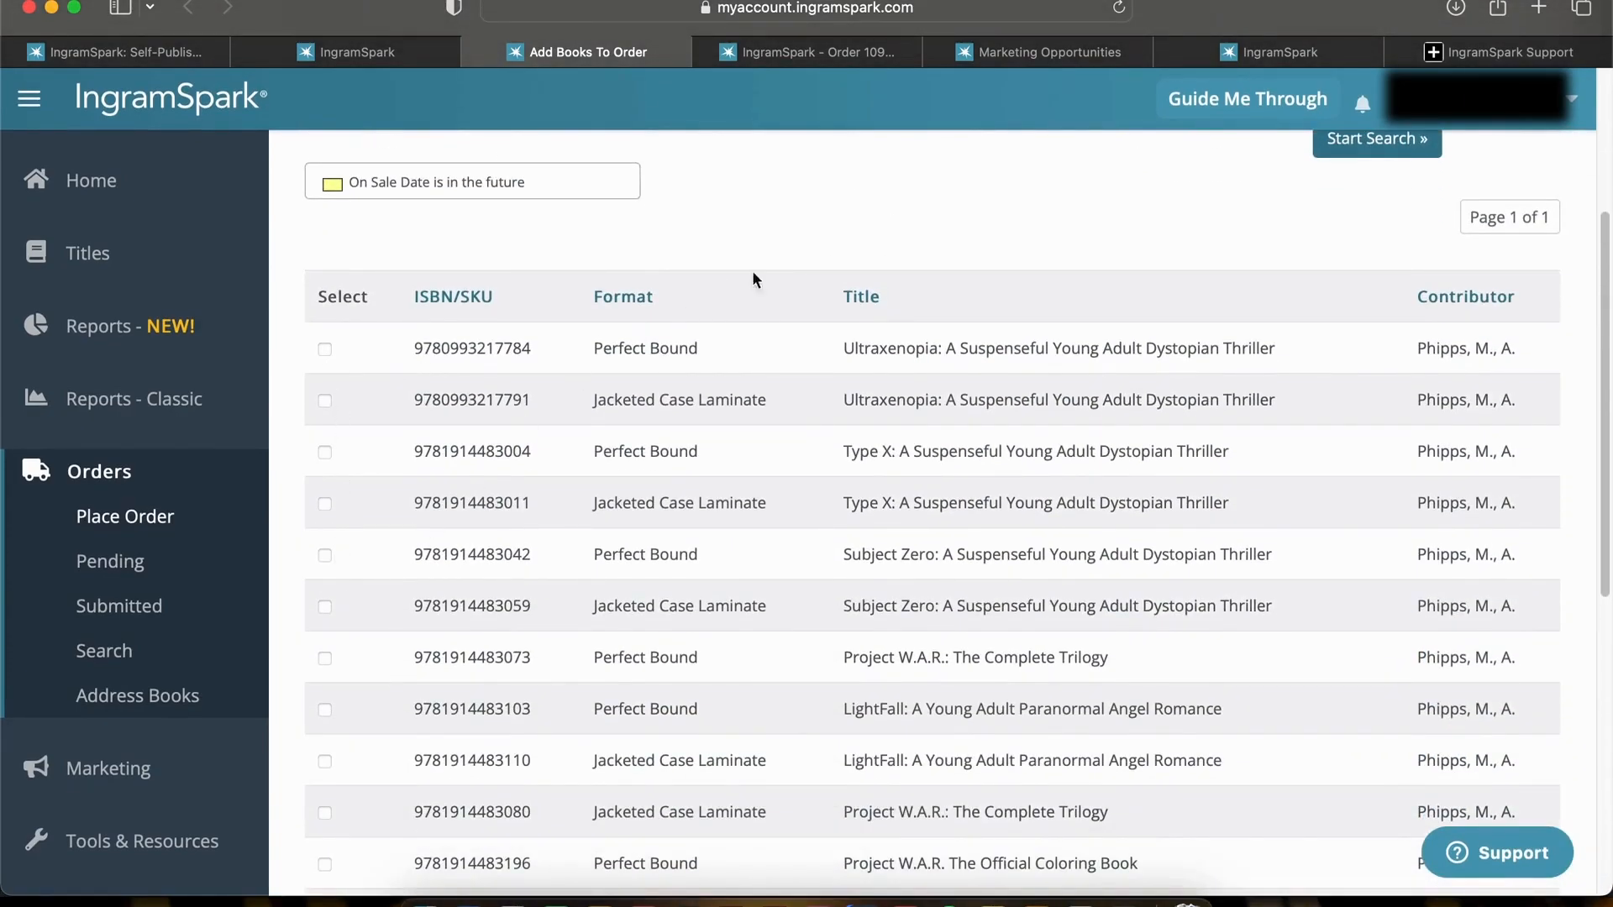
pyautogui.scroll(-8, 800, 267)
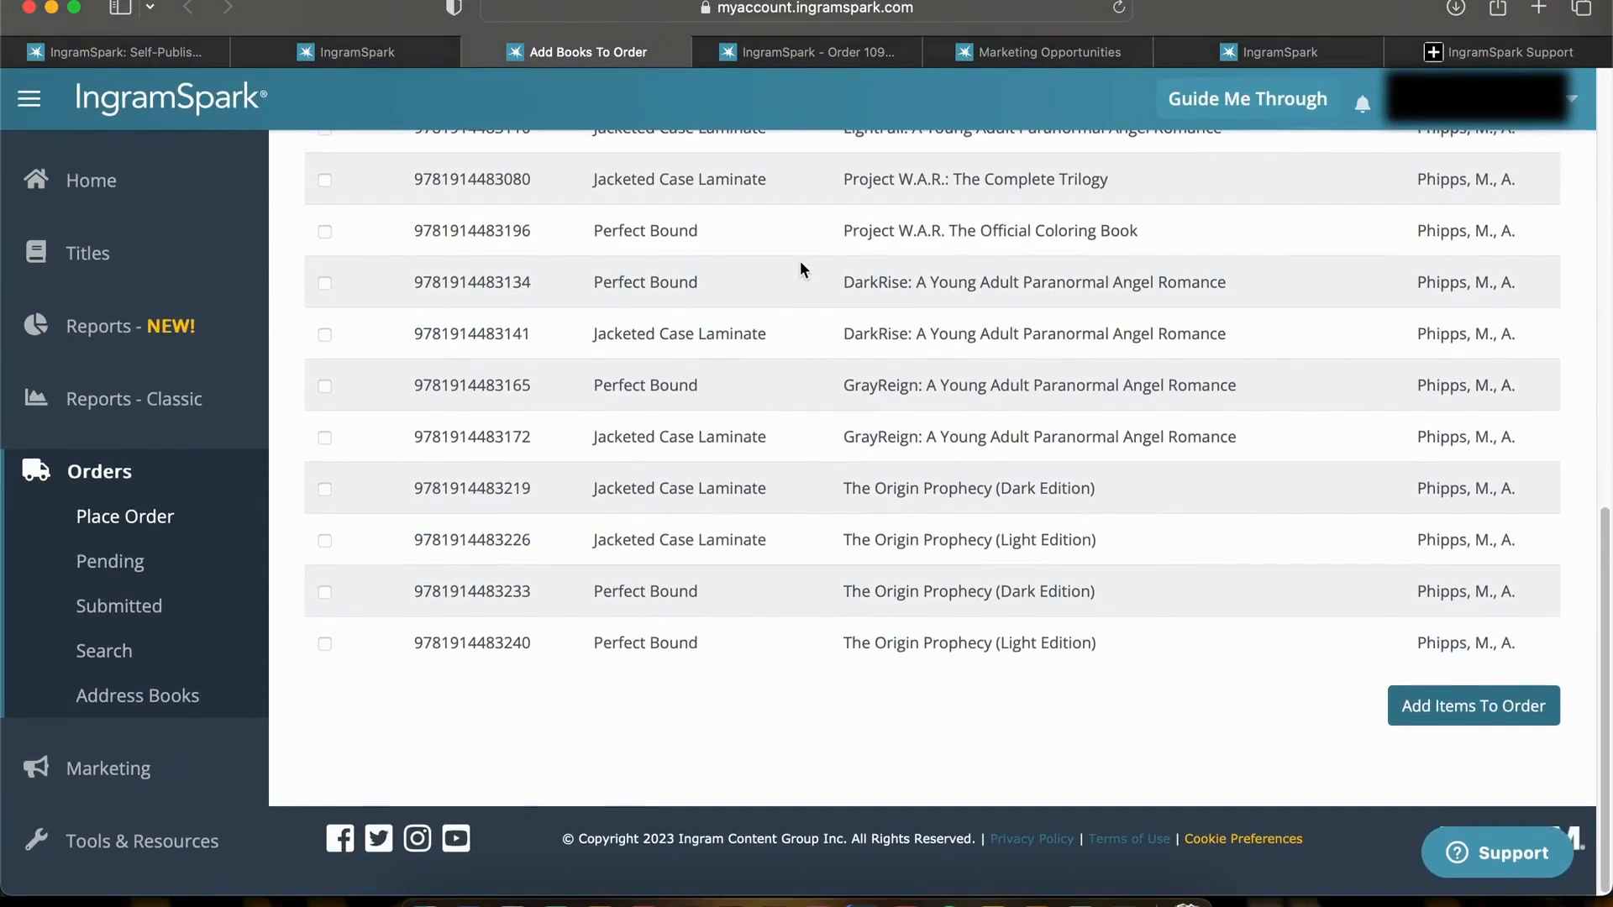
pyautogui.scroll(5, 799, 268)
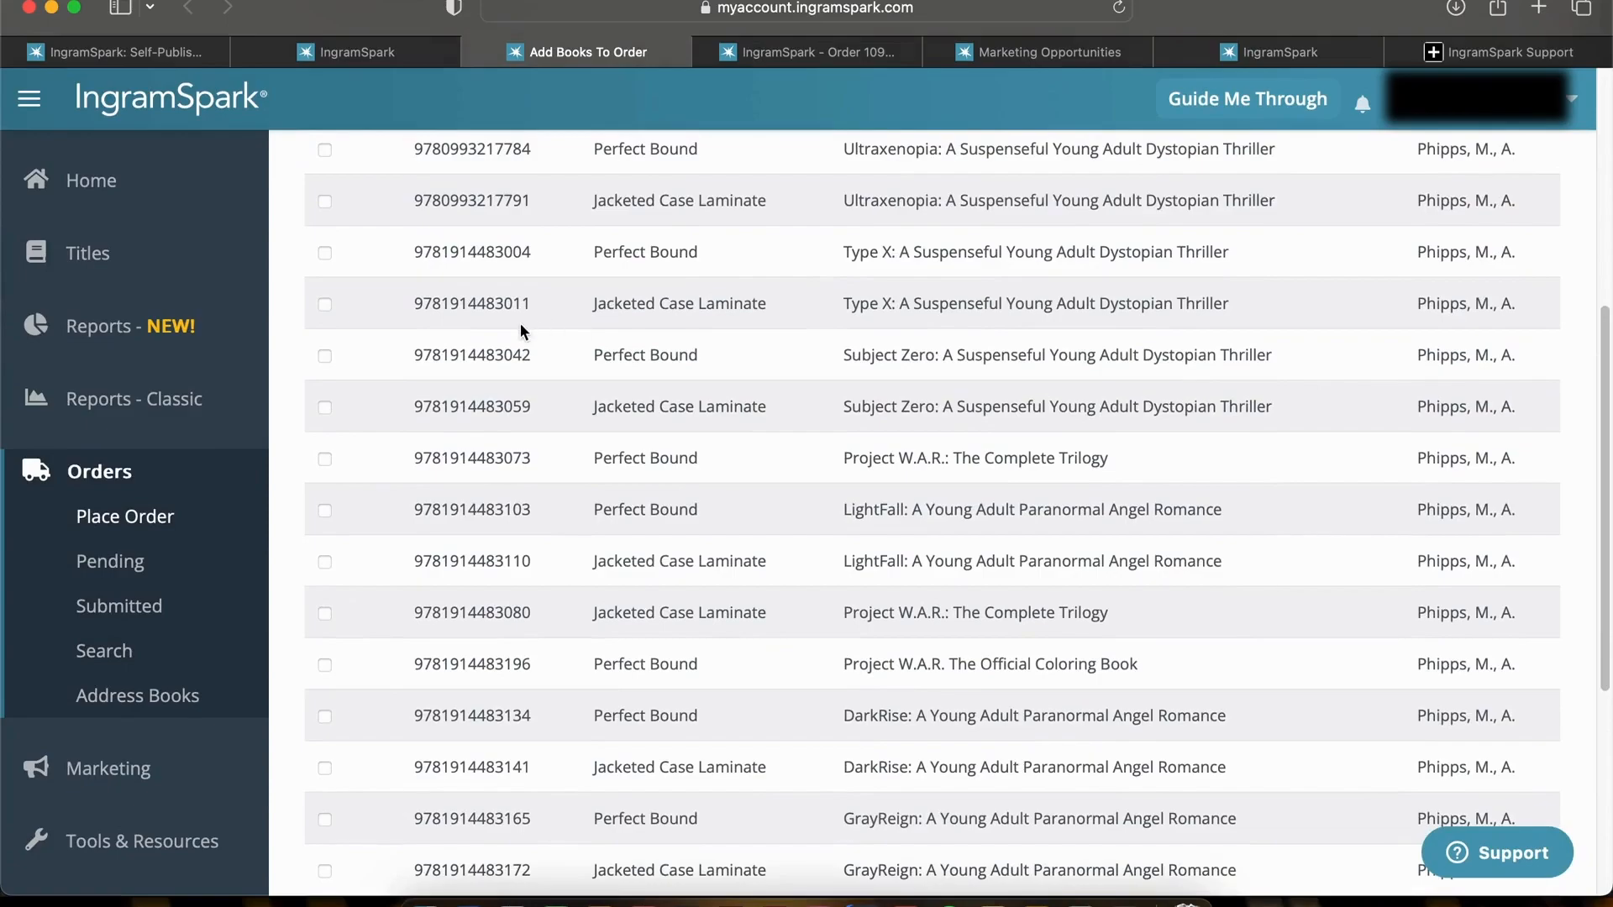
# Show the open book order and view the available print locations without changing the selection.
pyautogui.click(852, 55)
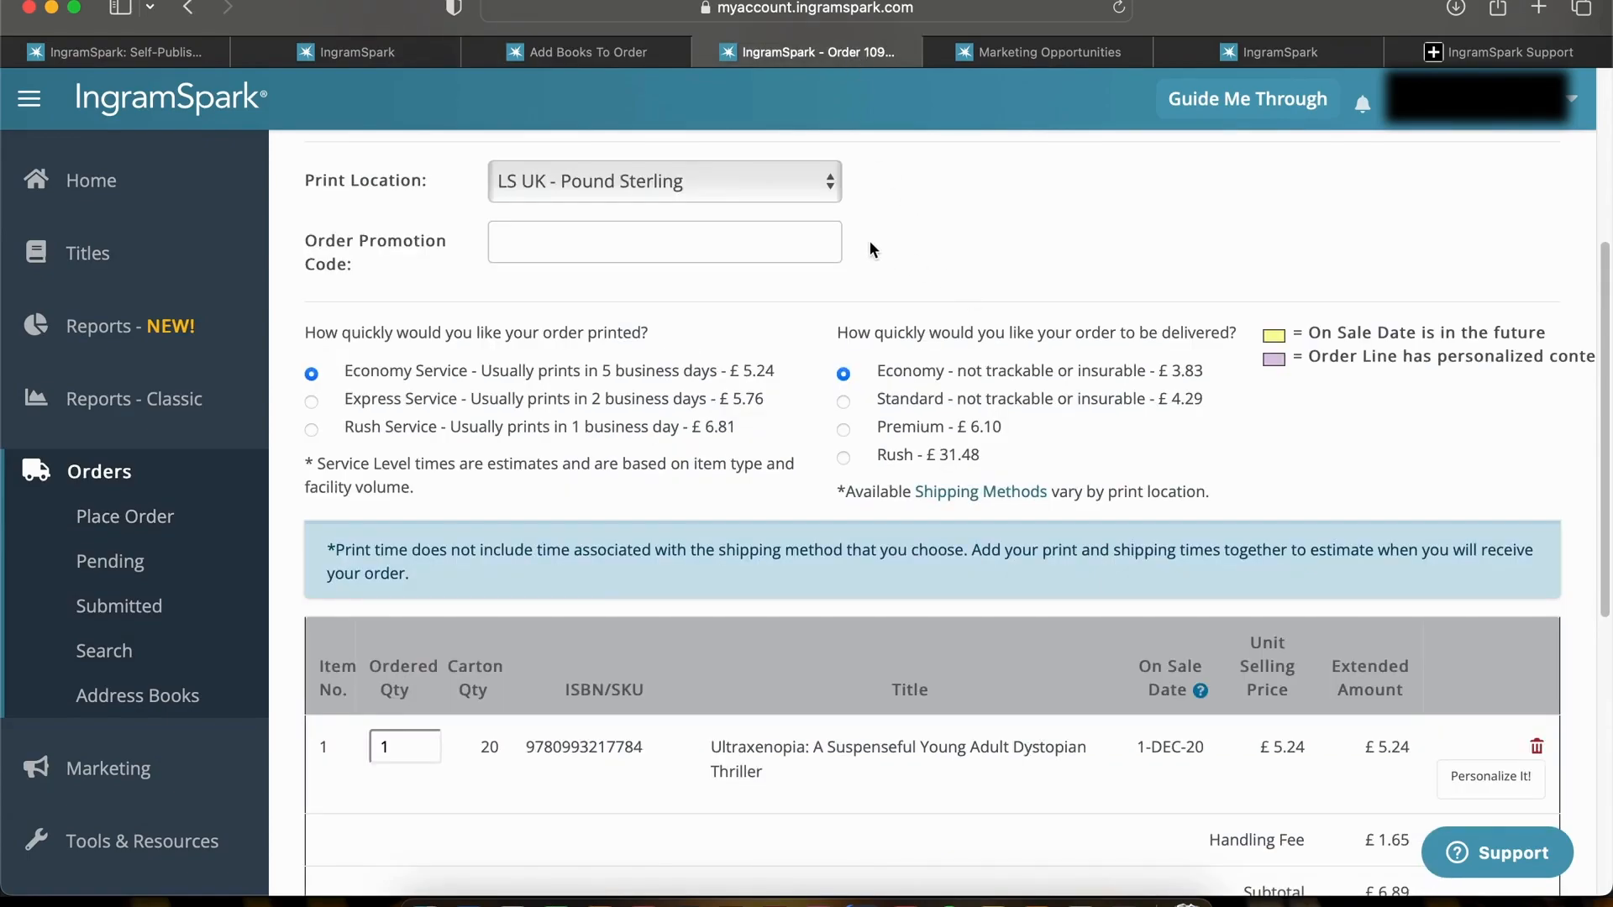
pyautogui.click(800, 184)
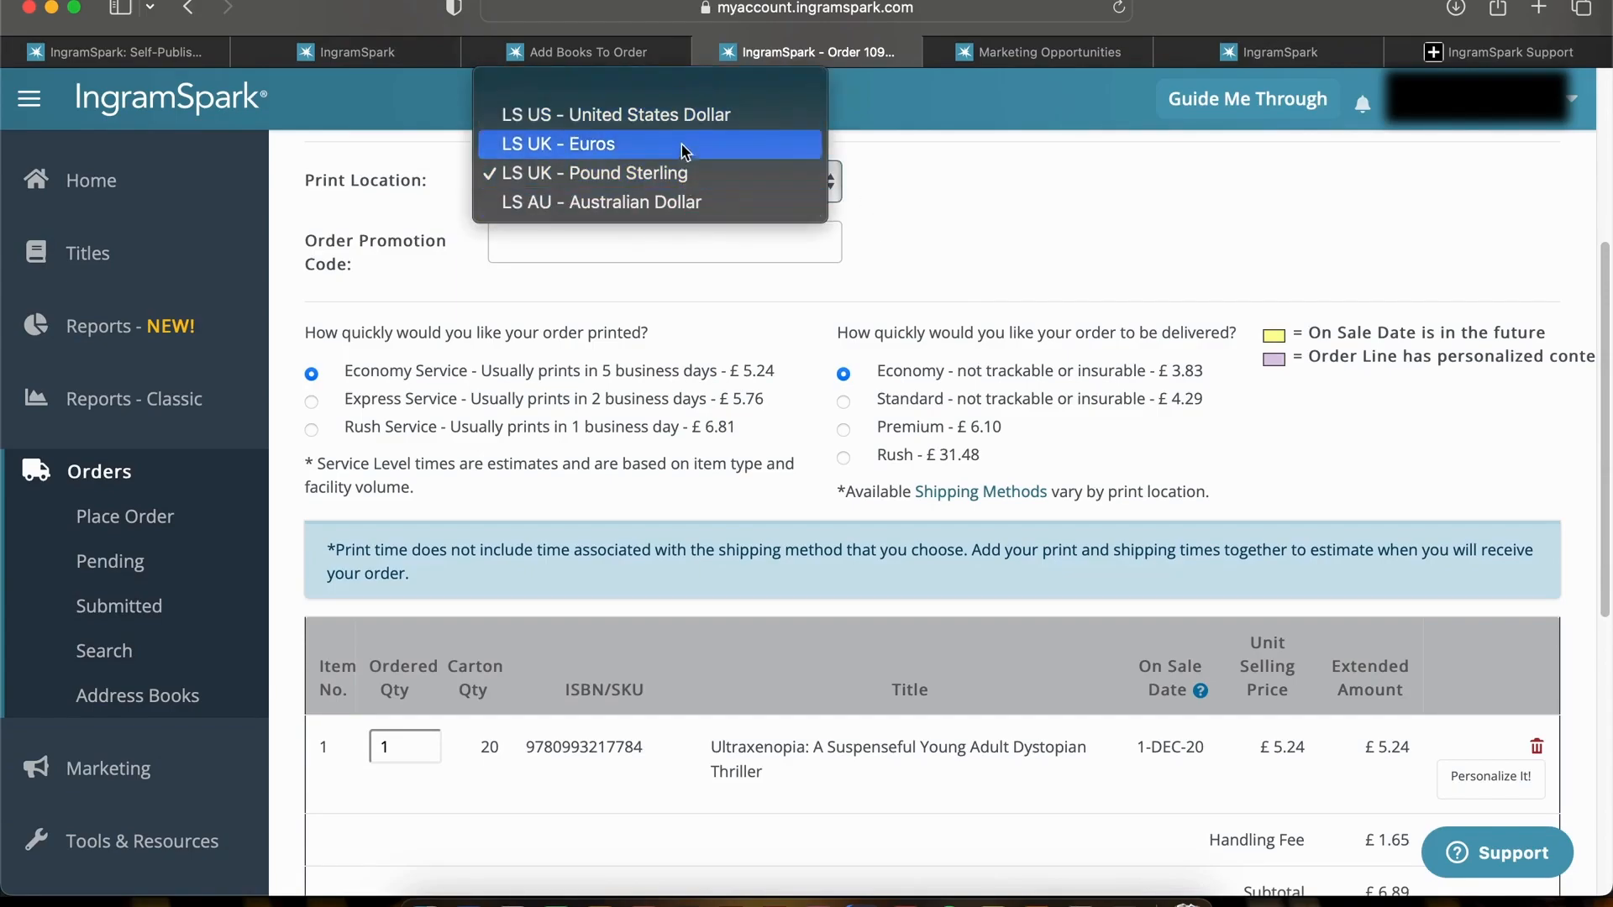
pyautogui.click(950, 235)
# Review the order's printing and delivery speed options, item line, cost breakdown and submission terms.
pyautogui.scroll(-4, 951, 235)
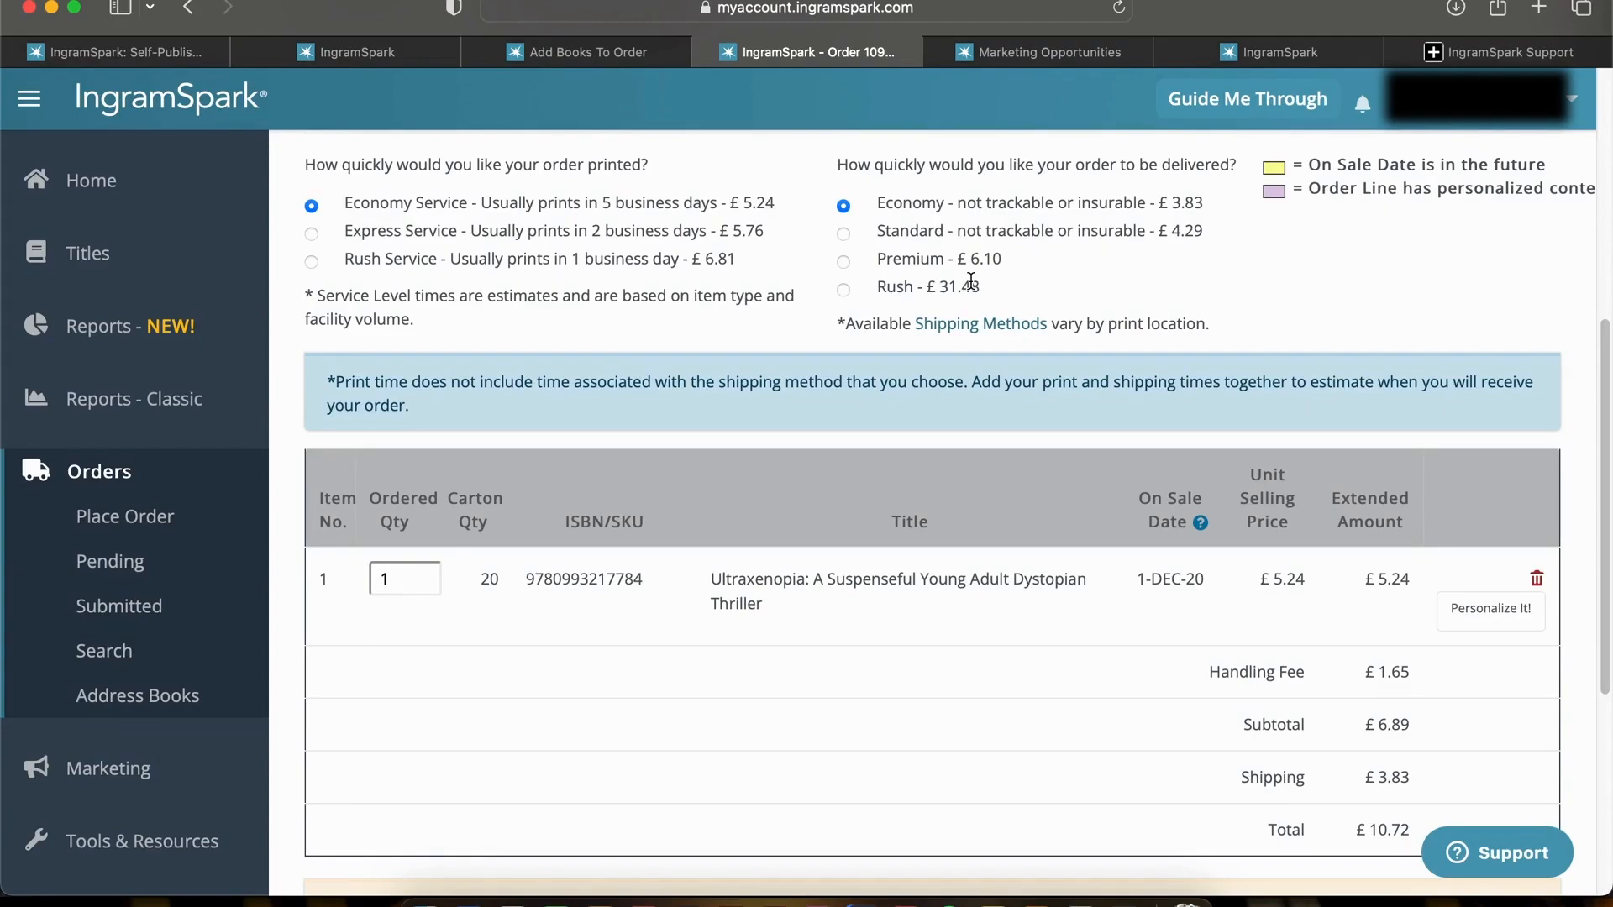
pyautogui.scroll(-3, 970, 282)
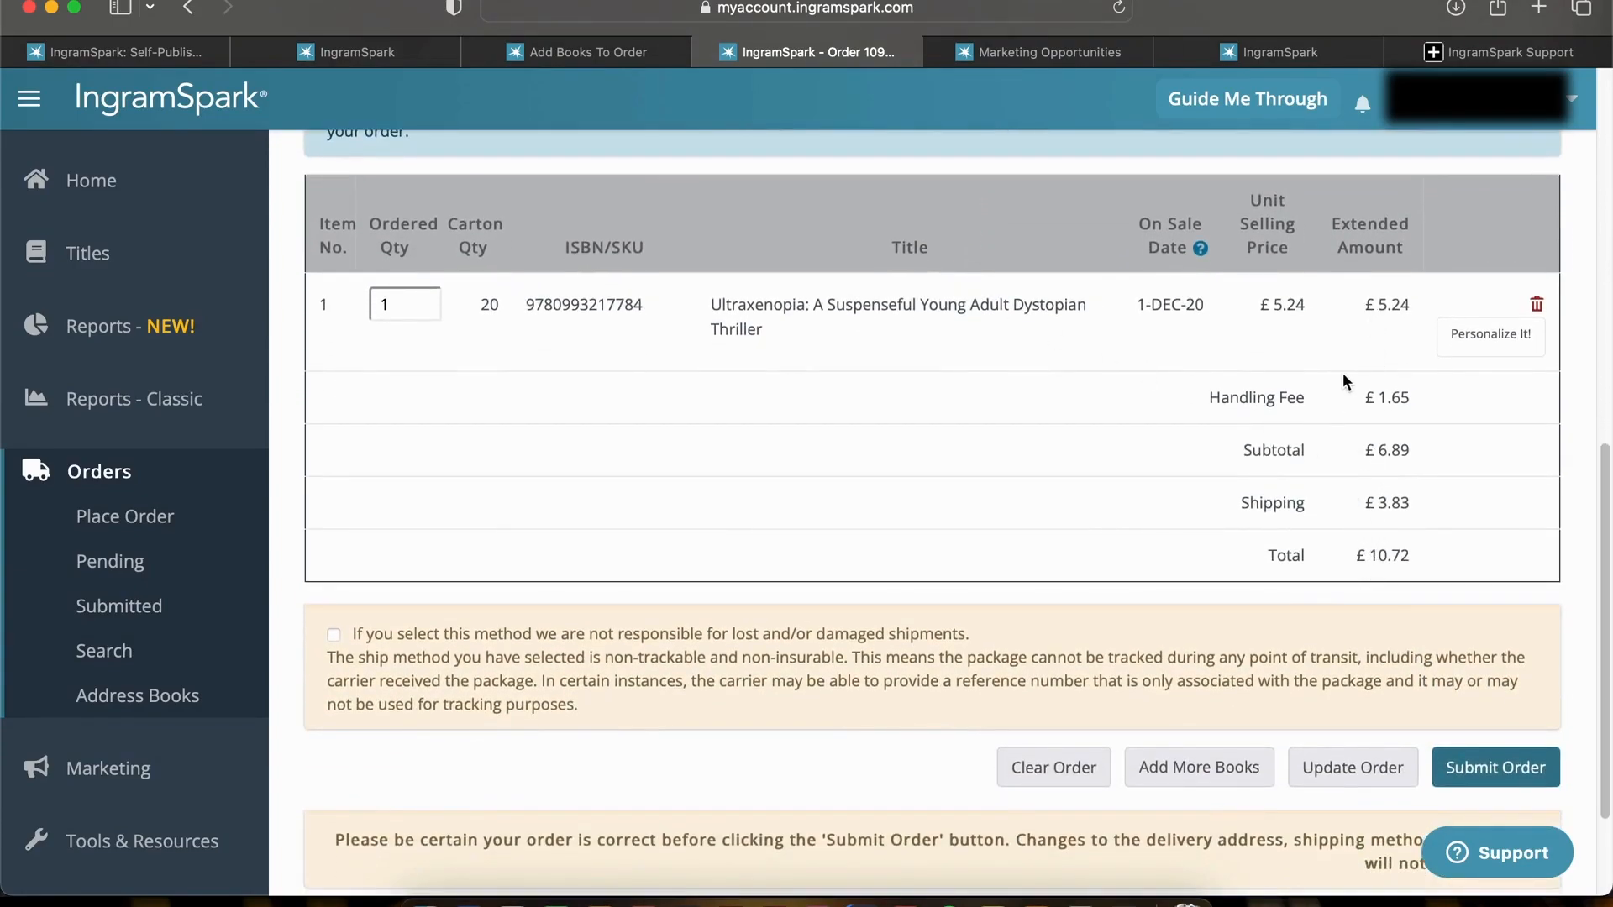
pyautogui.scroll(-1, 1342, 371)
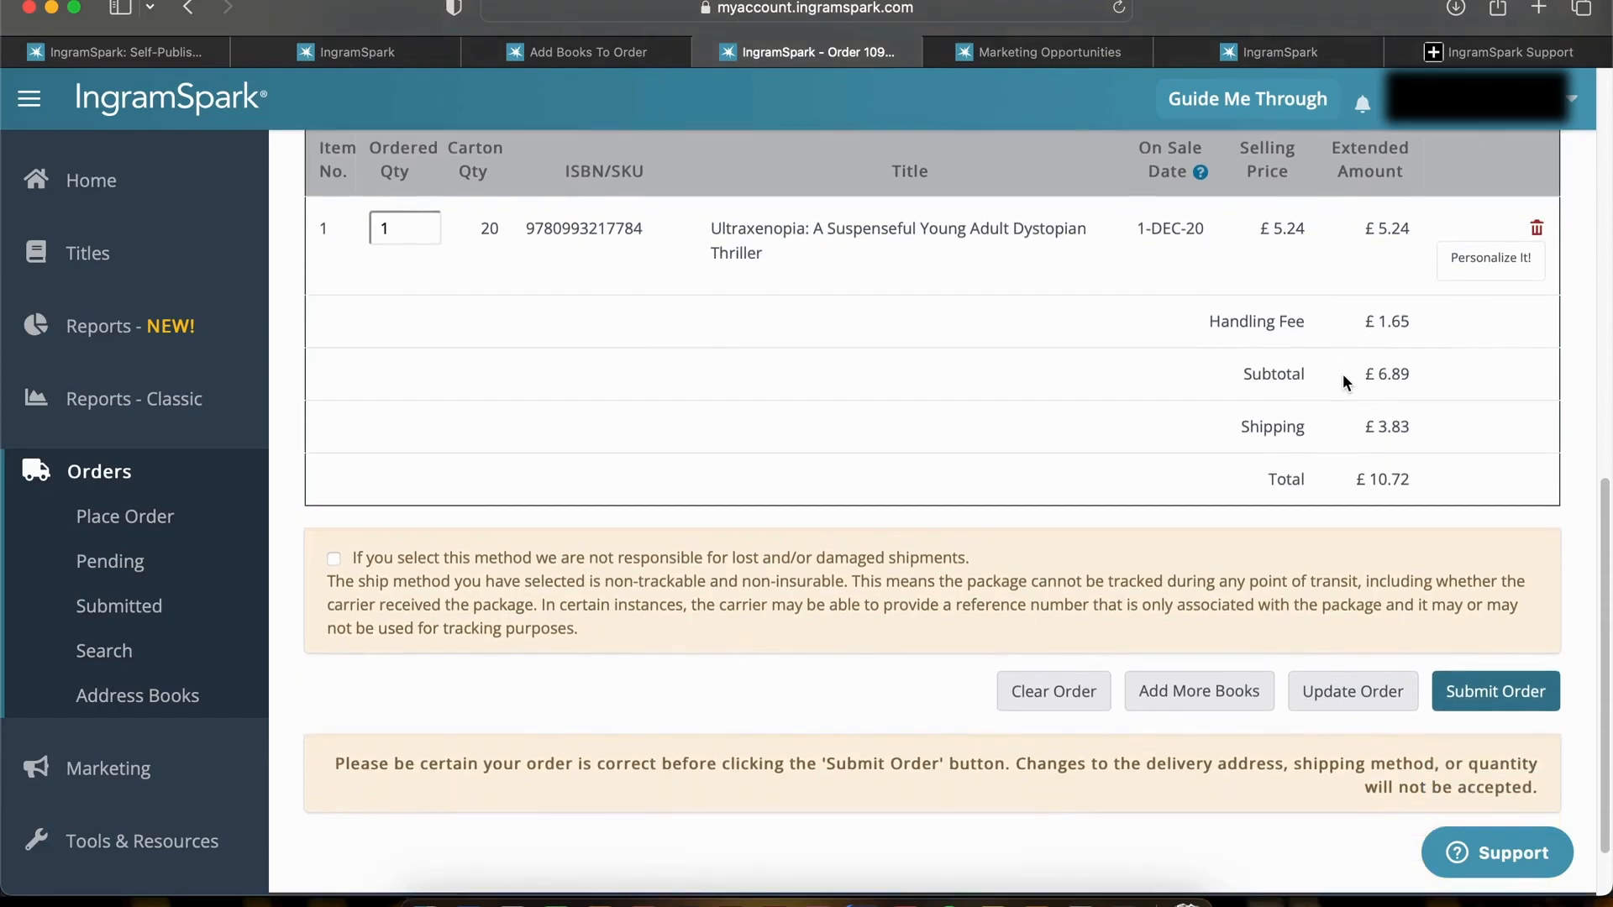
pyautogui.scroll(5, 1077, 343)
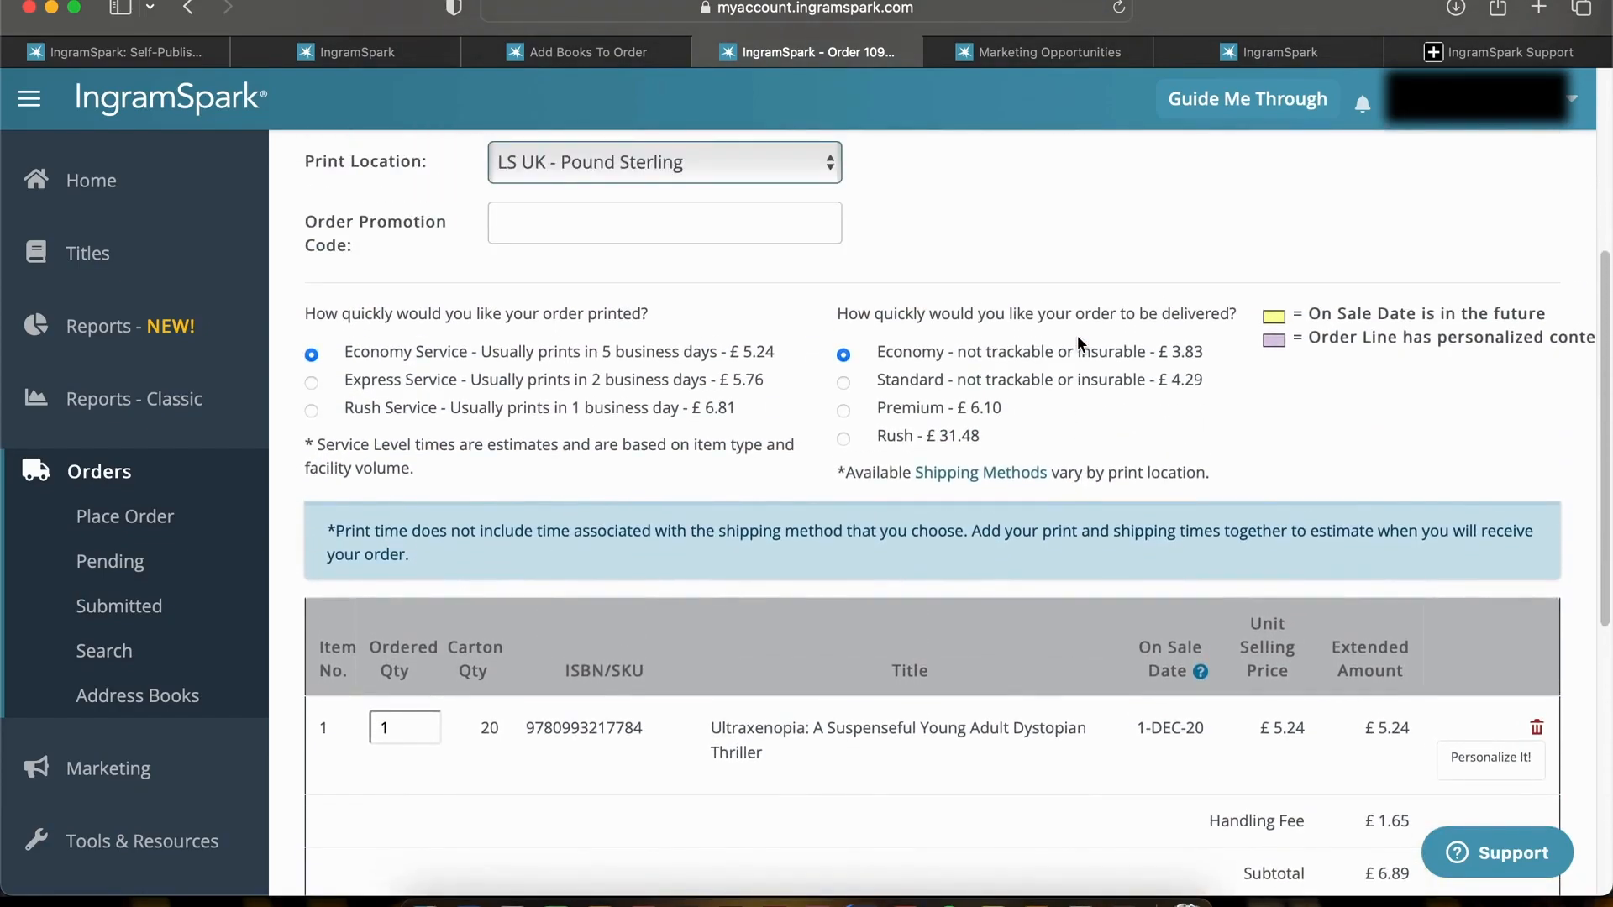
pyautogui.scroll(-6, 936, 411)
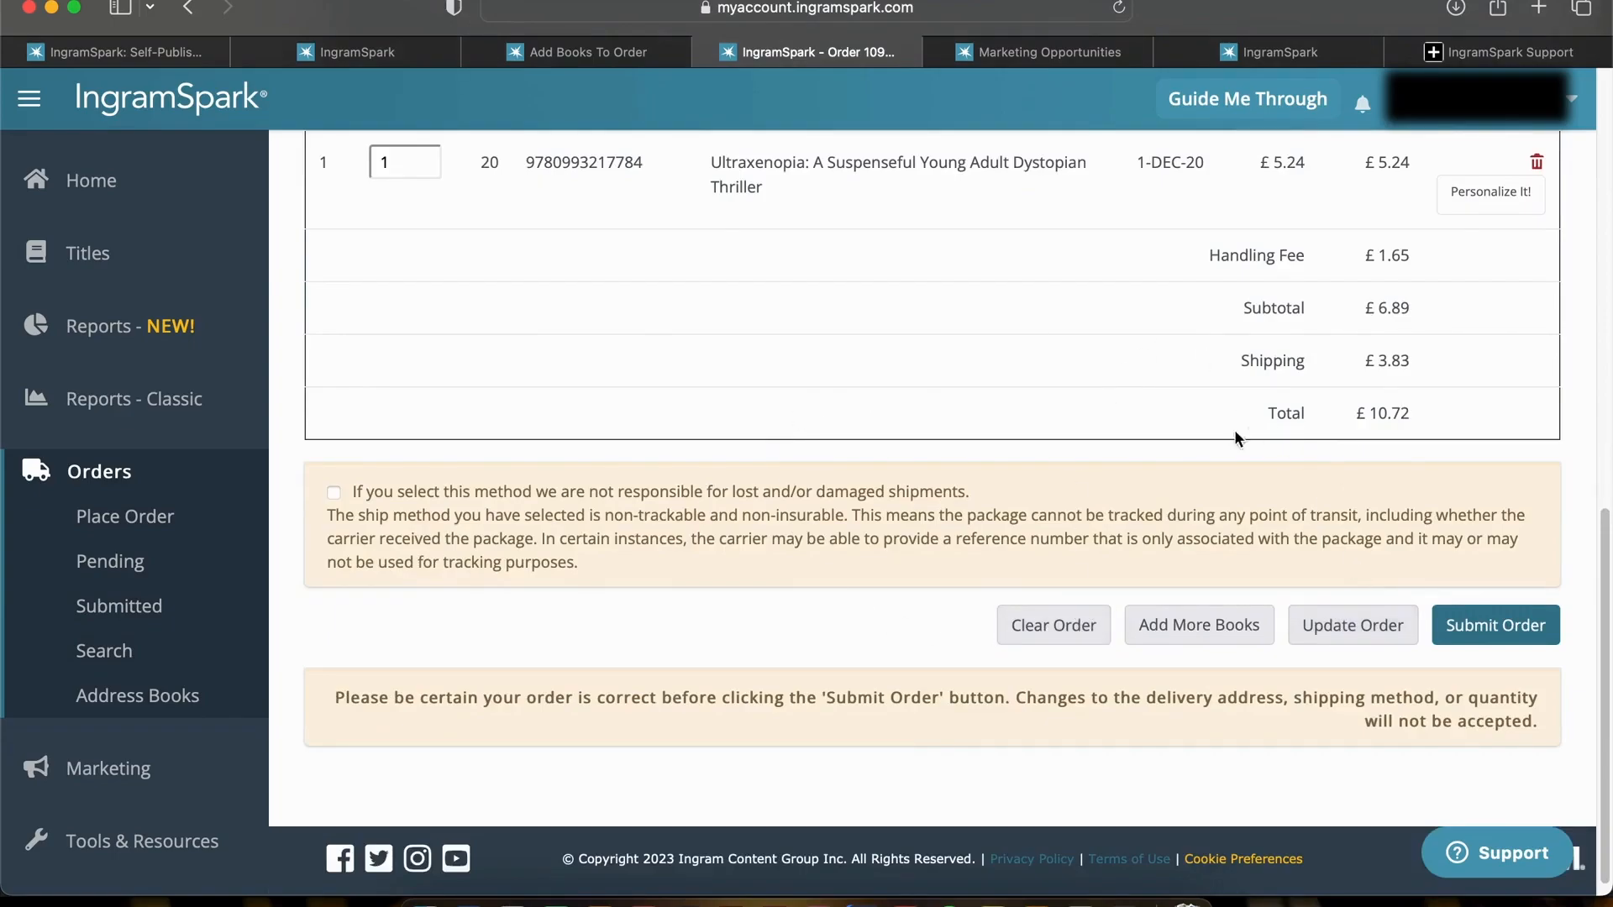
pyautogui.scroll(1, 1180, 464)
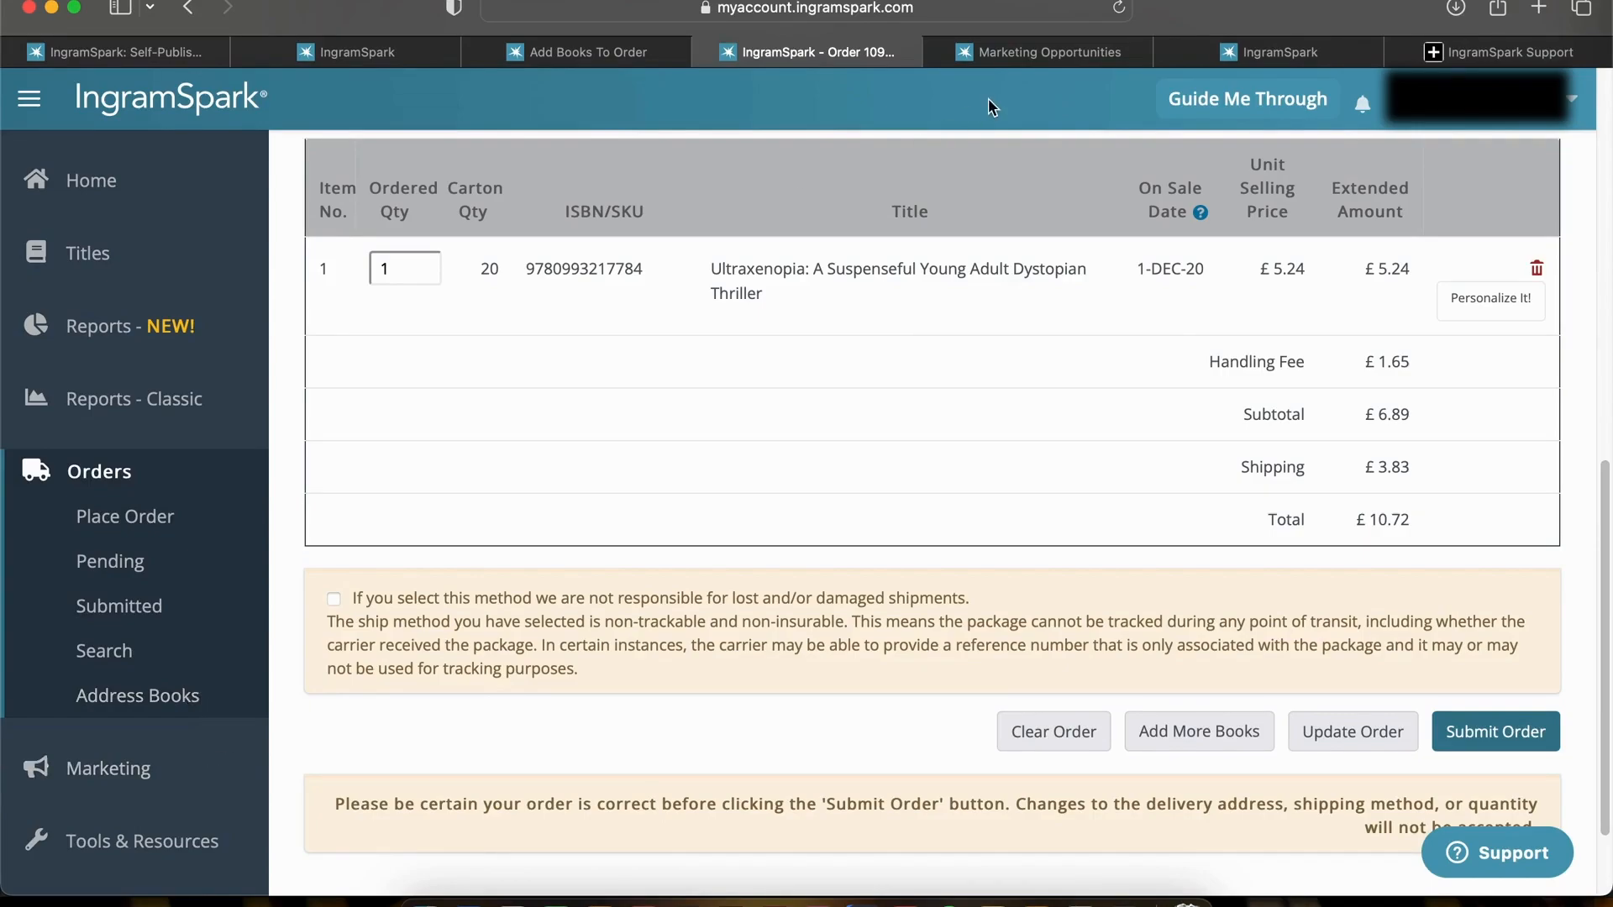
# View the Marketing Opportunities page and the file creation tools and calculators on the Tools & Resources page.
pyautogui.click(1063, 59)
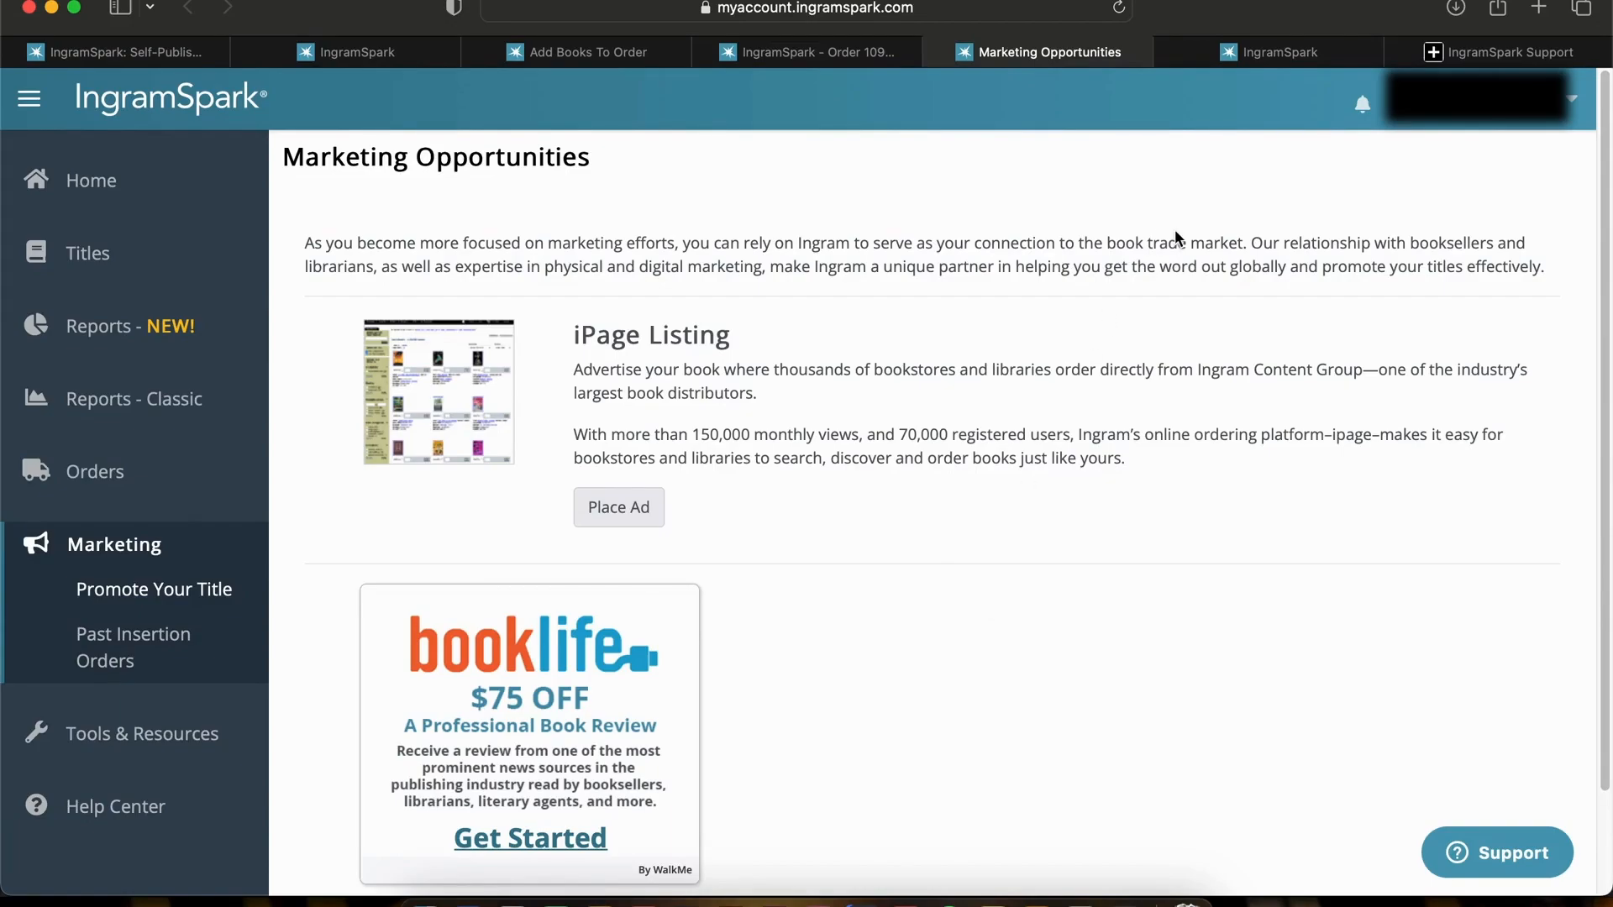
pyautogui.click(1285, 52)
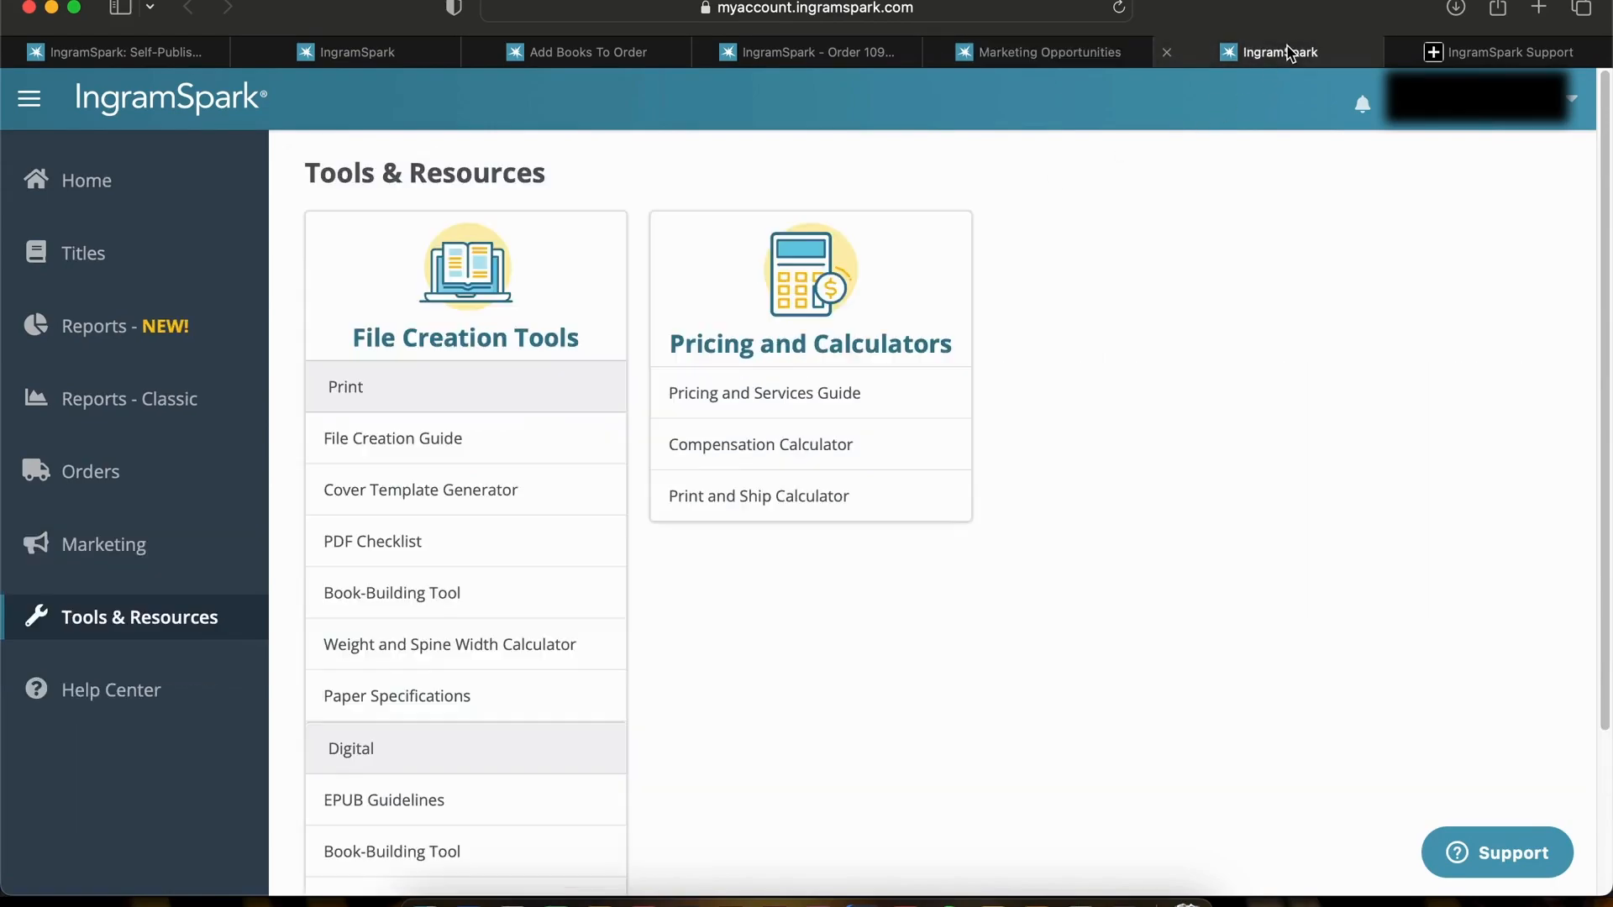
pyautogui.scroll(-3, 1205, 386)
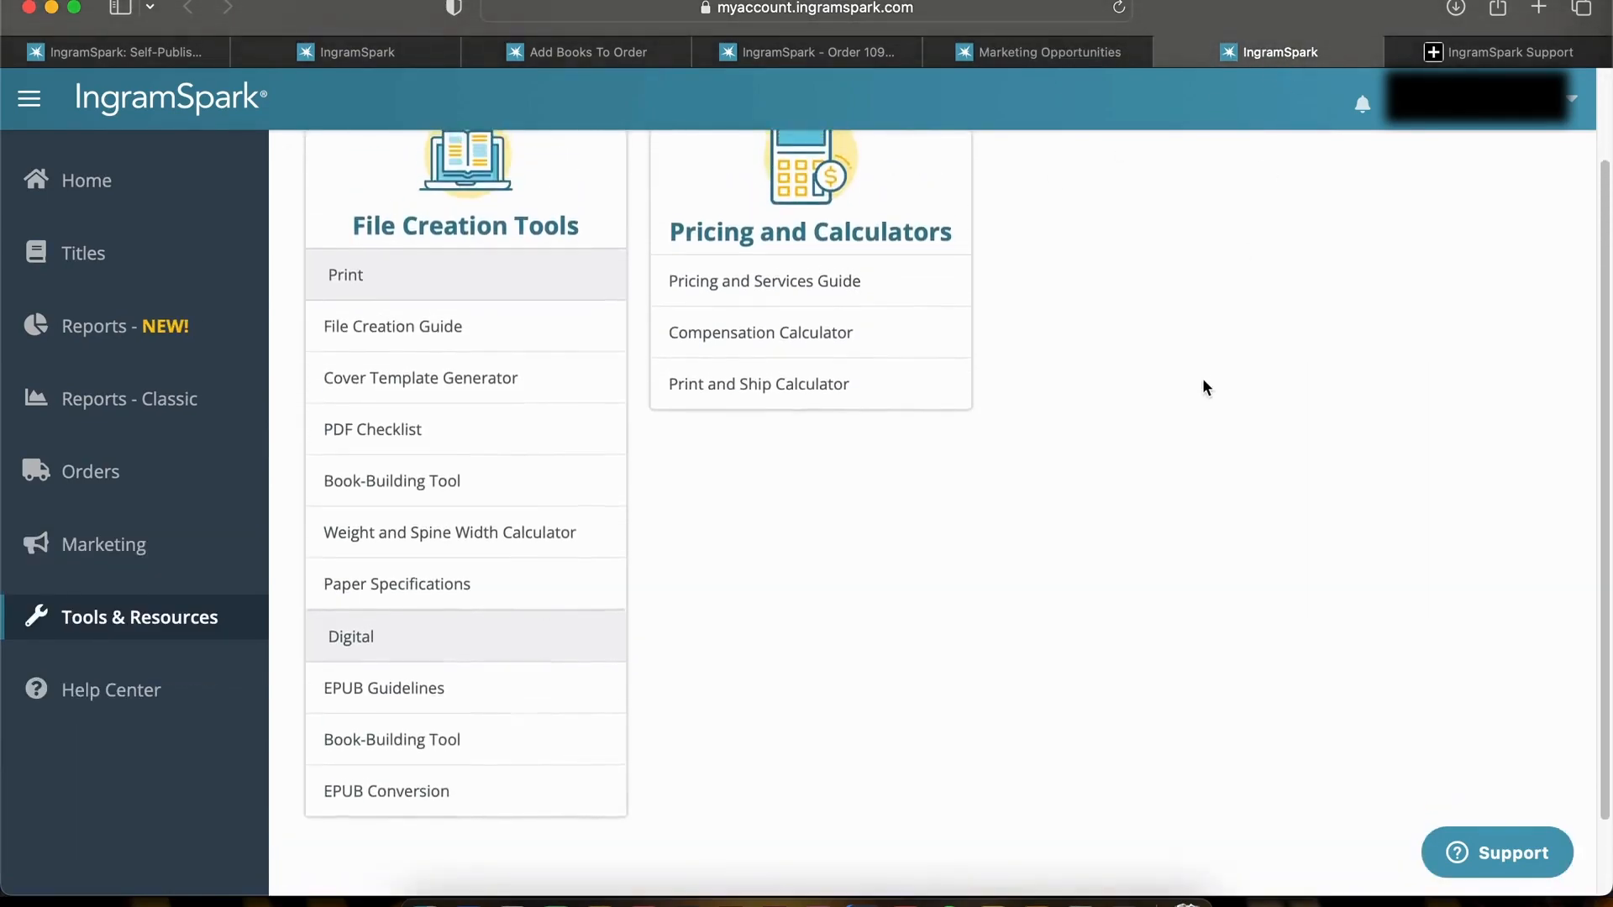
pyautogui.scroll(1, 1202, 380)
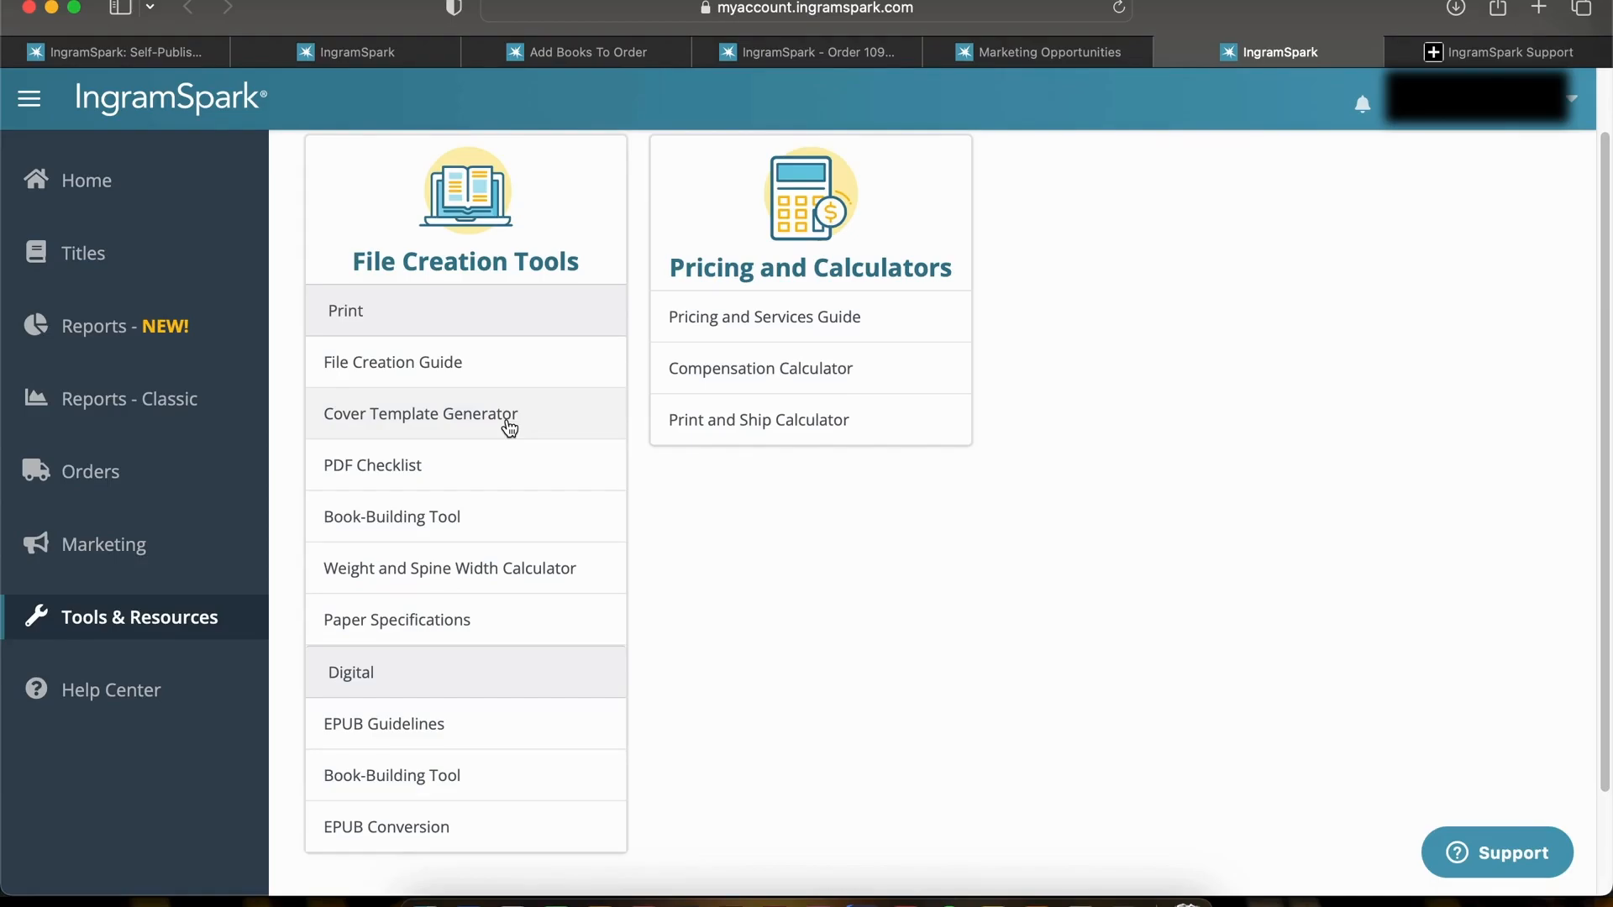
# Open the Cover Template Generator and look over its required and optional fields.
pyautogui.click(509, 417)
pyautogui.scroll(-2, 939, 558)
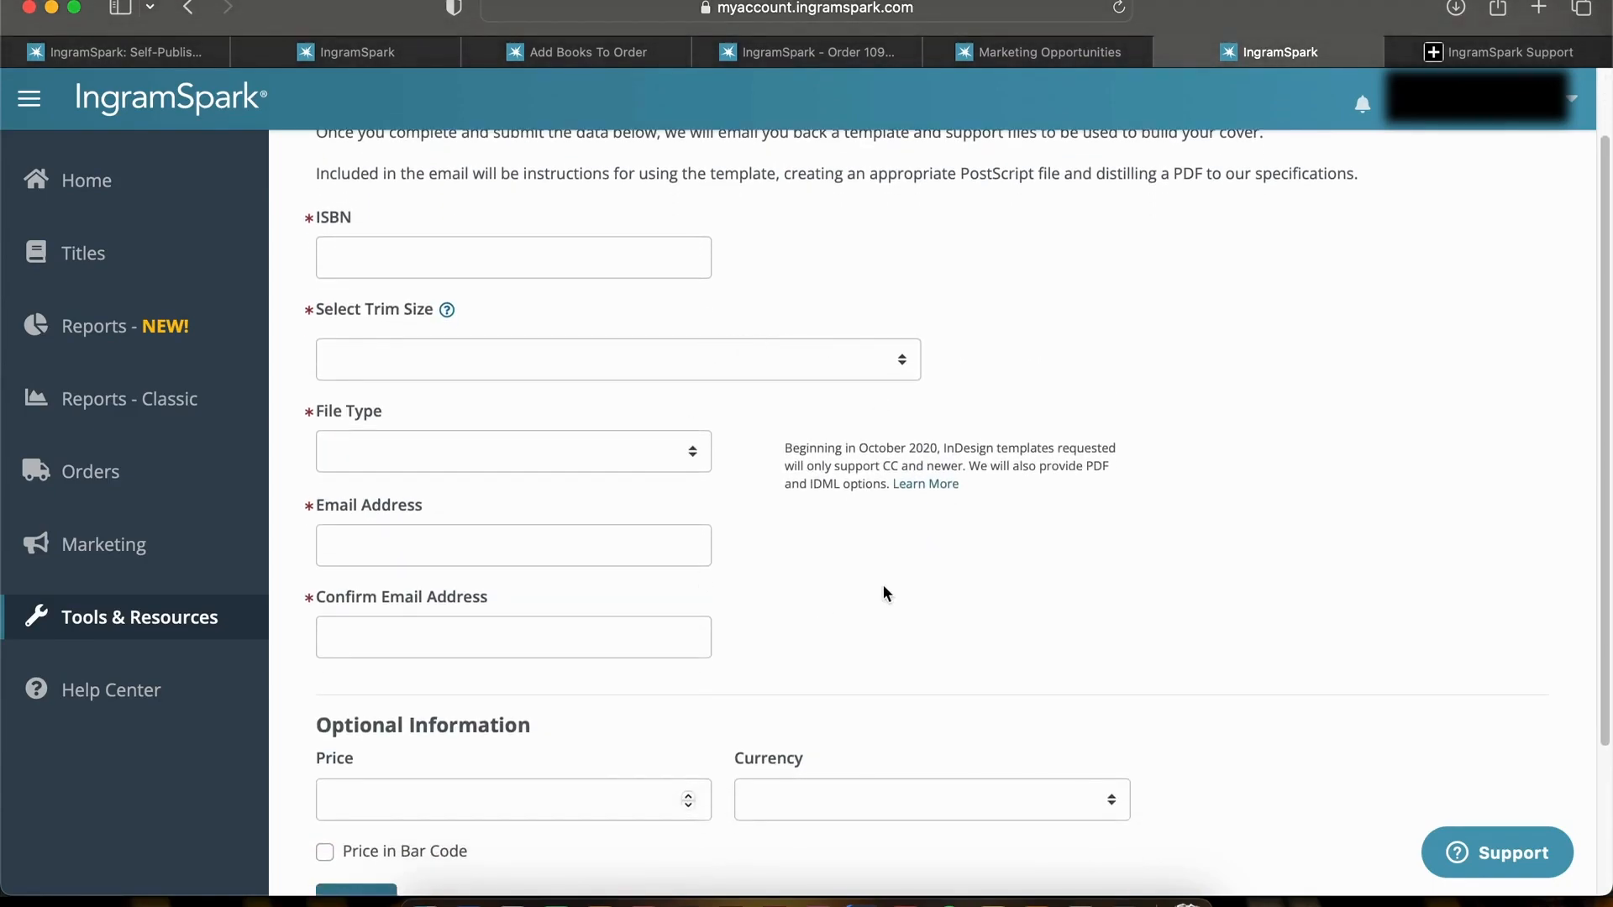
pyautogui.scroll(-1, 882, 583)
pyautogui.scroll(3, 884, 584)
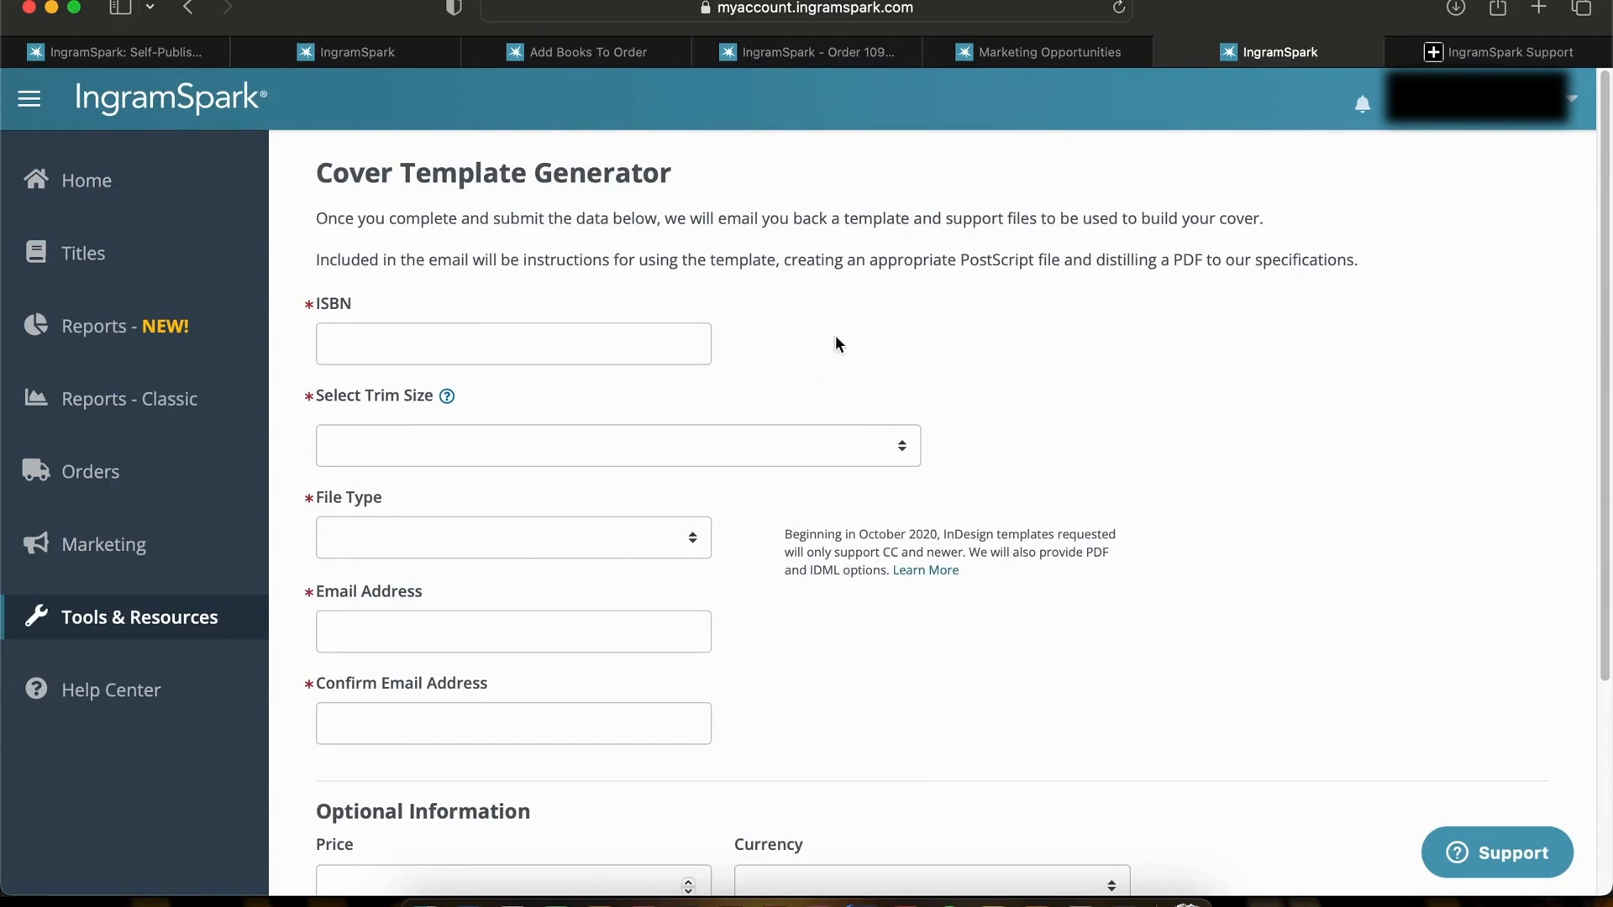
# Look through the help topics on the IngramSpark Support page and return to the Cover Template Generator.
pyautogui.click(1489, 52)
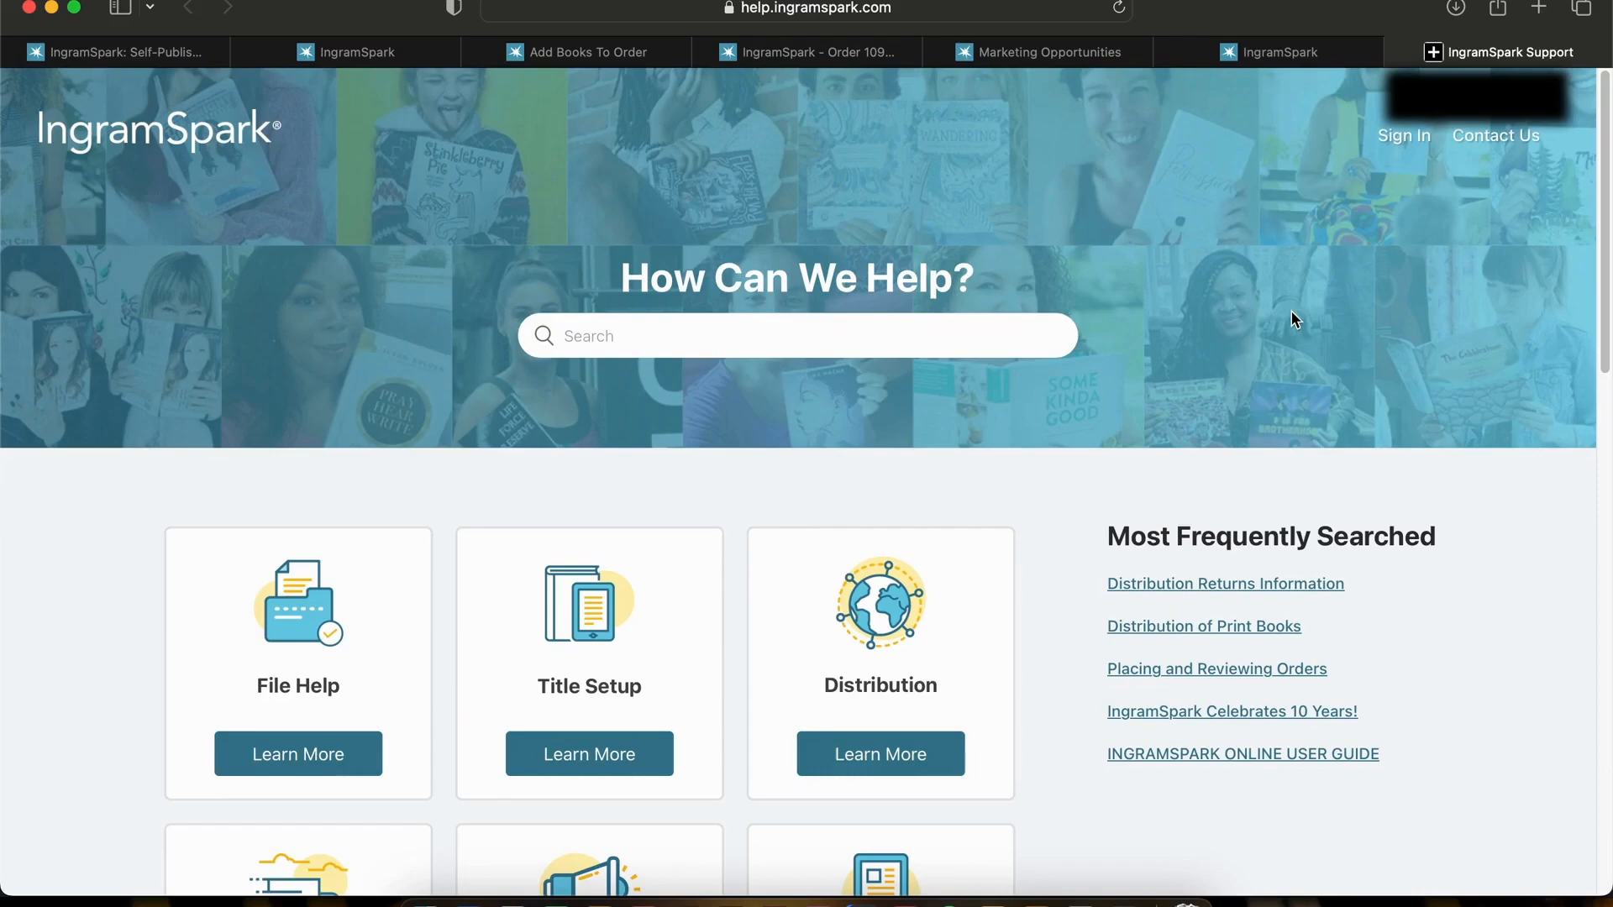
pyautogui.scroll(-7, 1294, 320)
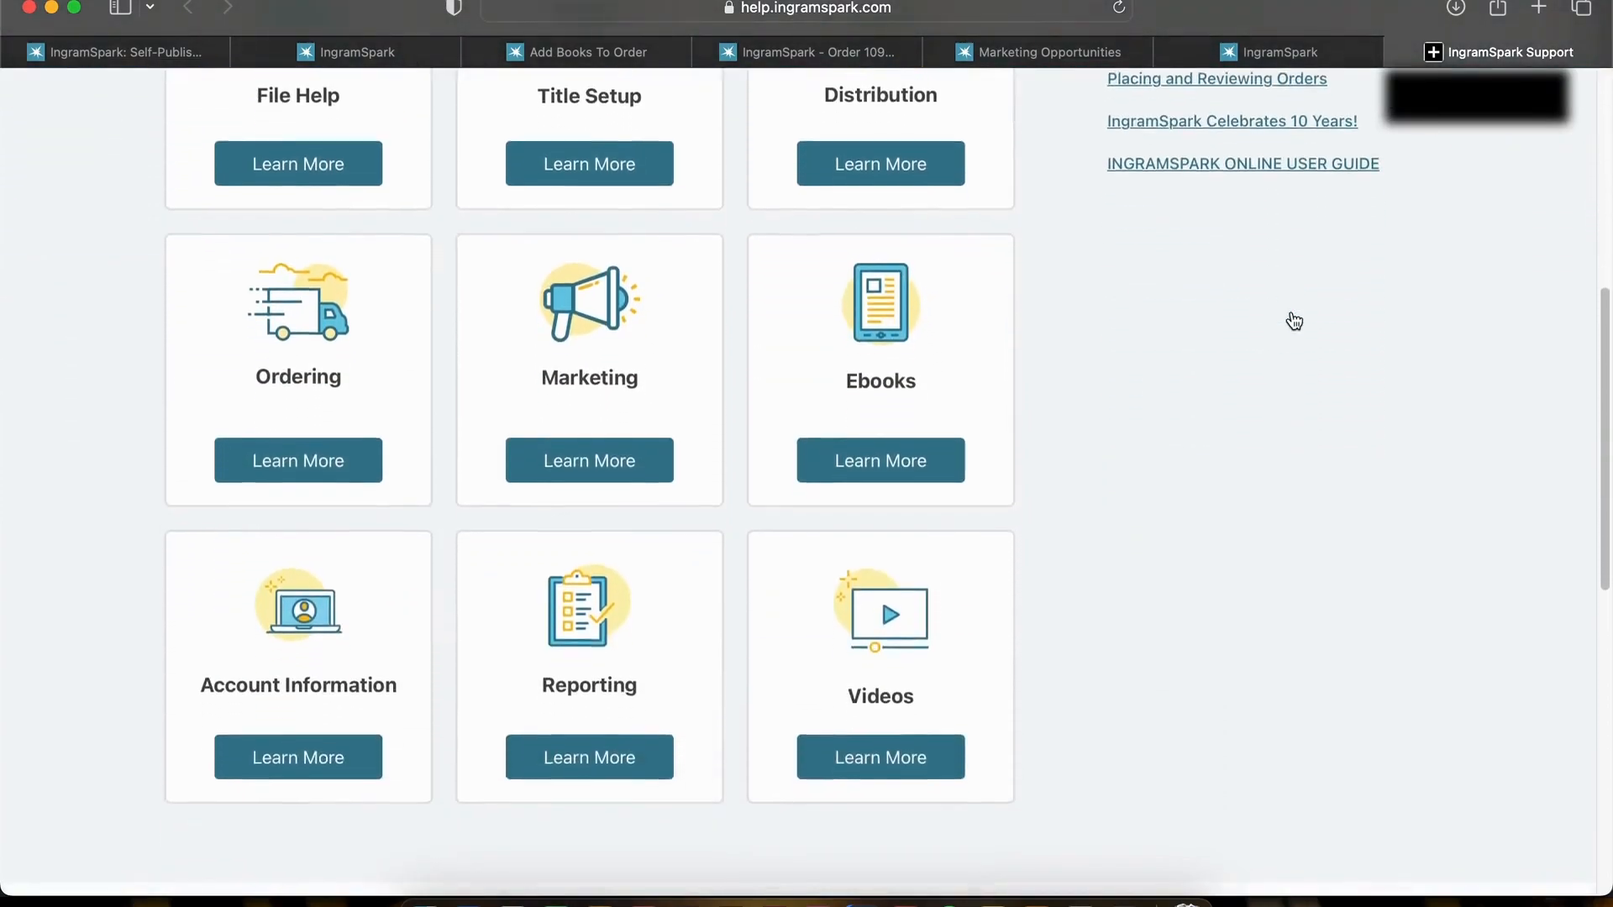
pyautogui.scroll(-2, 1293, 319)
pyautogui.scroll(4, 1293, 319)
pyautogui.scroll(6, 1291, 319)
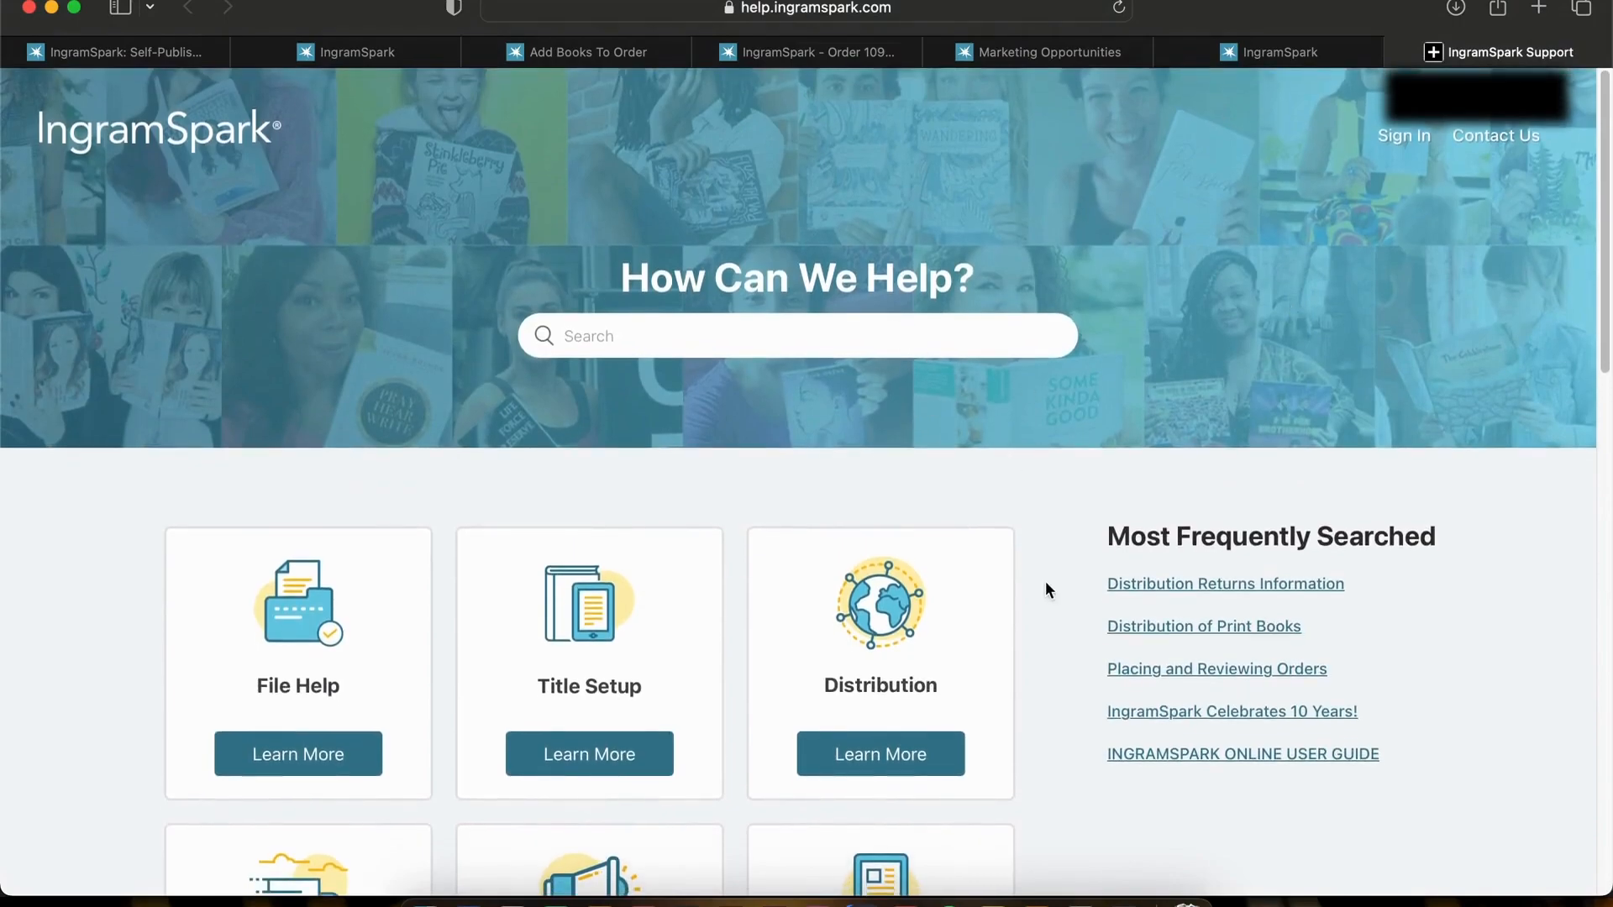
pyautogui.click(1328, 56)
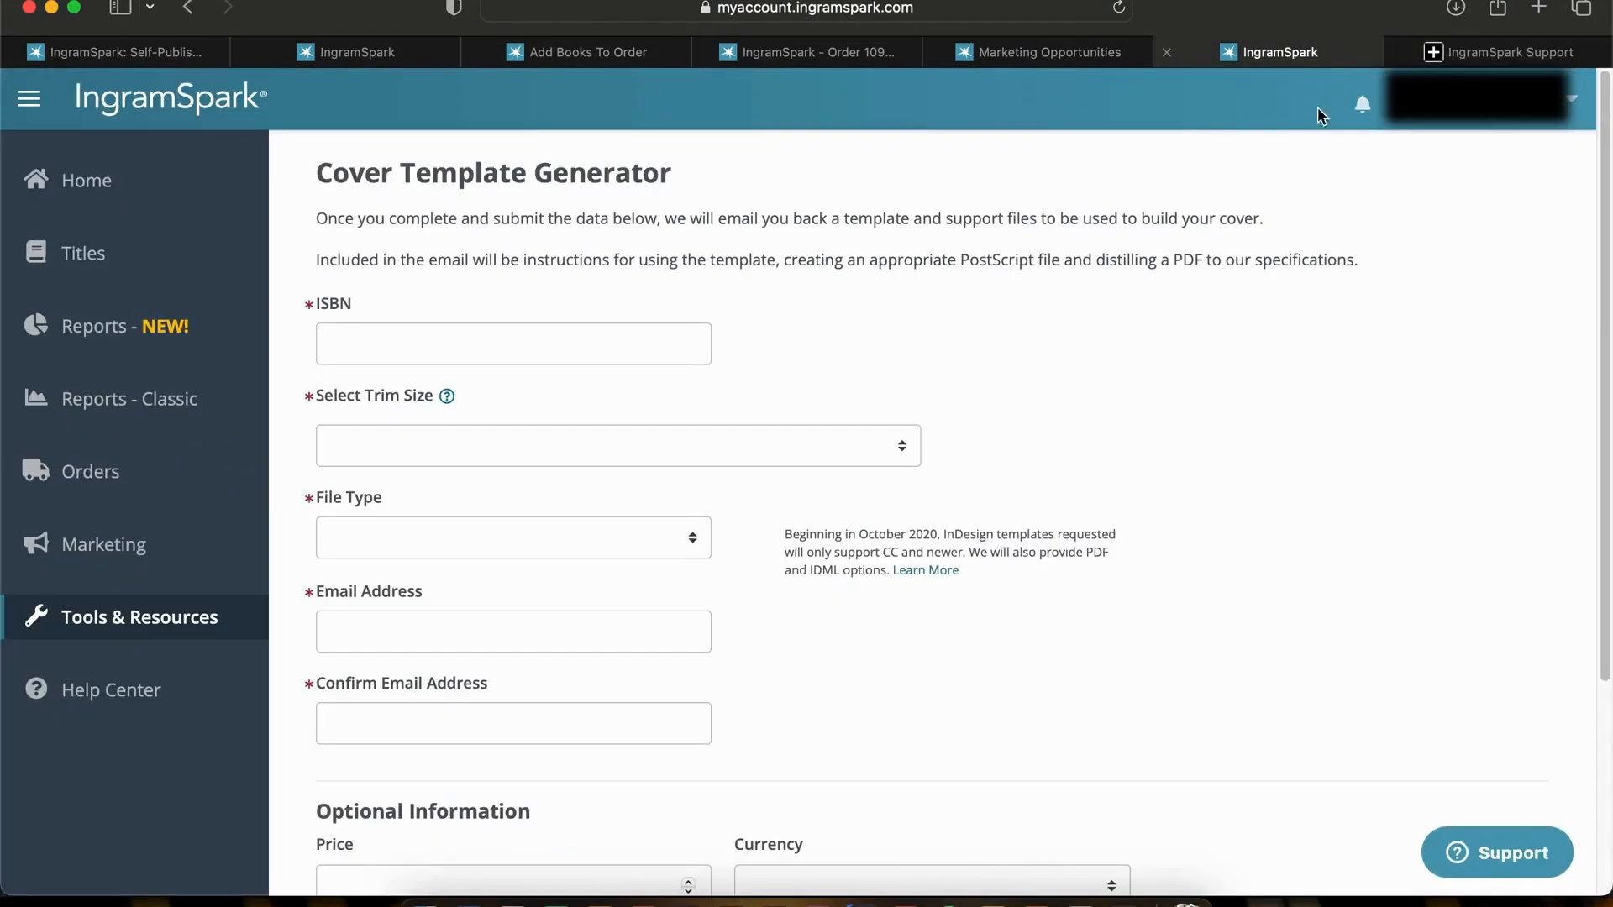